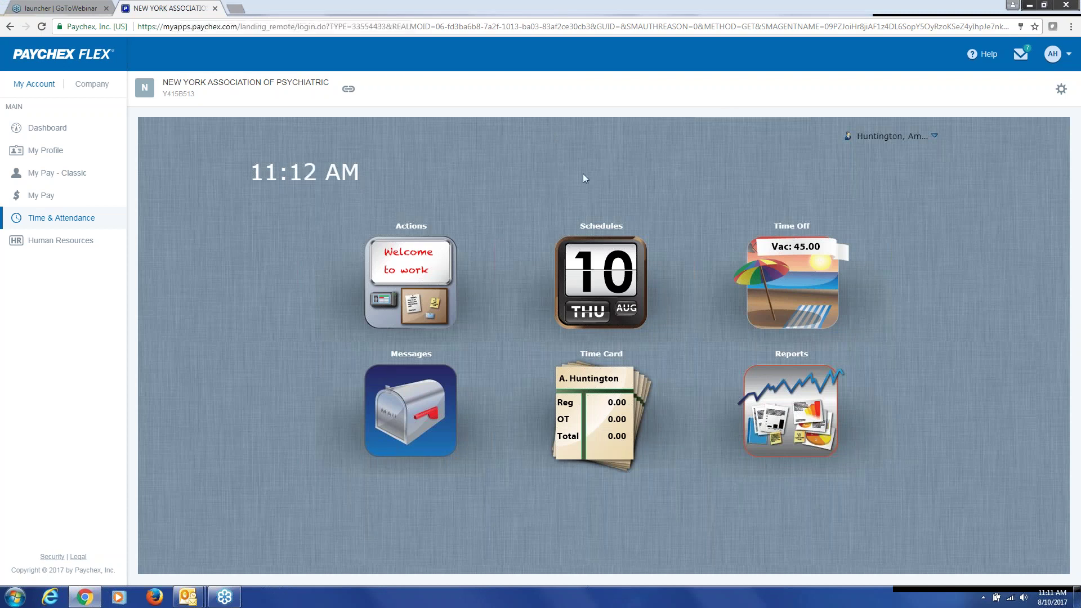
Open the company-level Time & Attendance module and go through its dashboard-switching options.
click(89, 88)
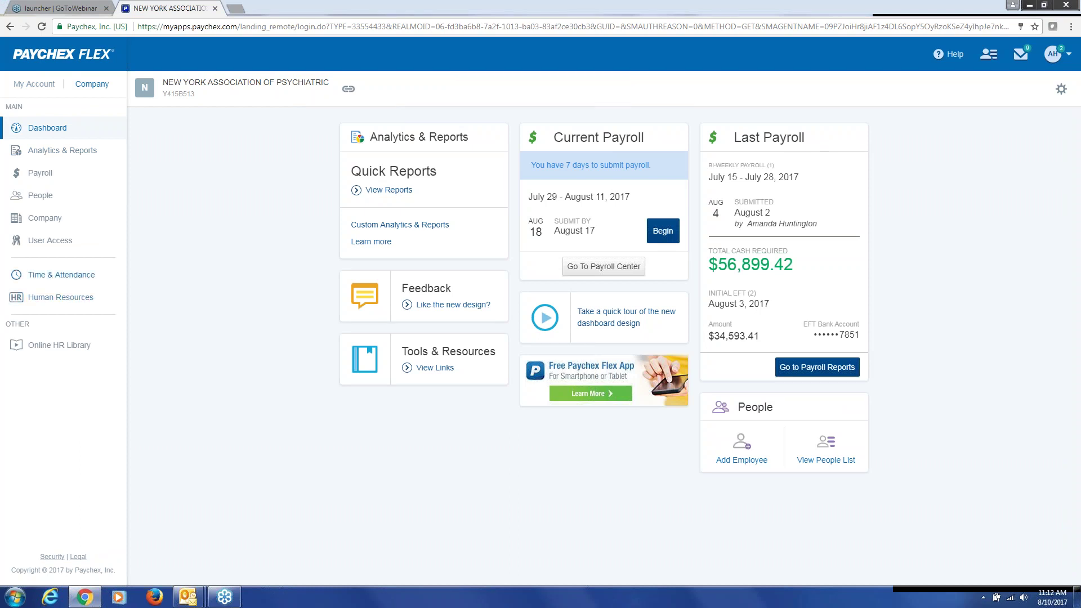
click(62, 276)
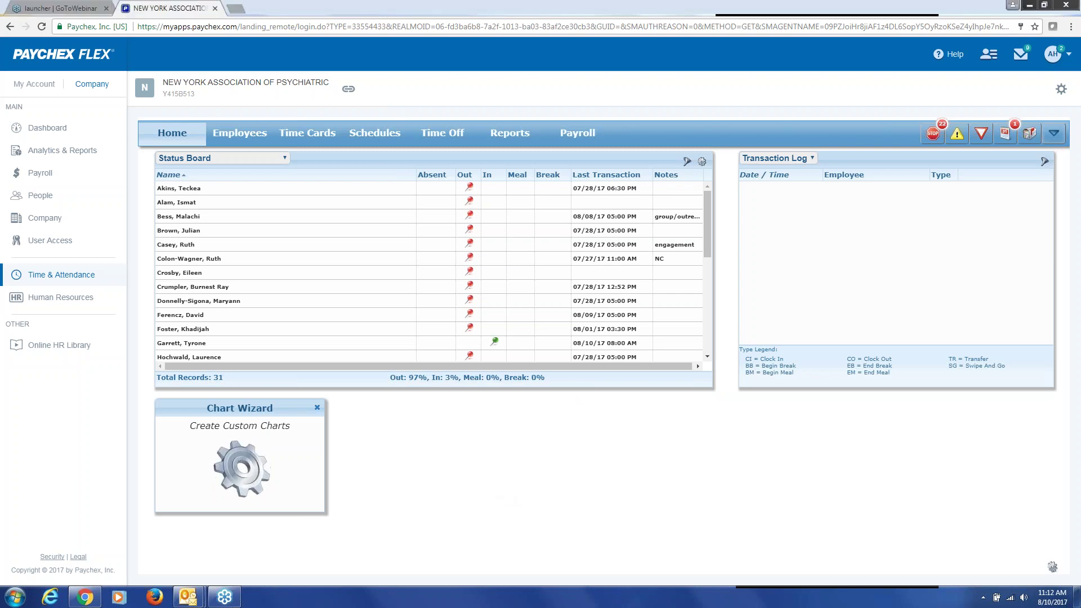
click(1059, 141)
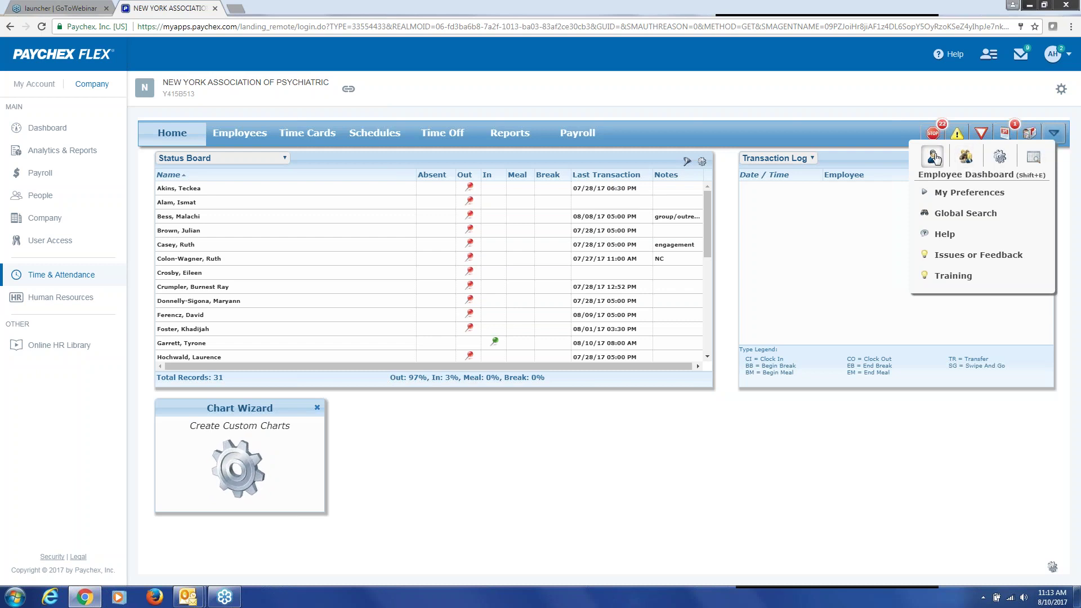
click(966, 158)
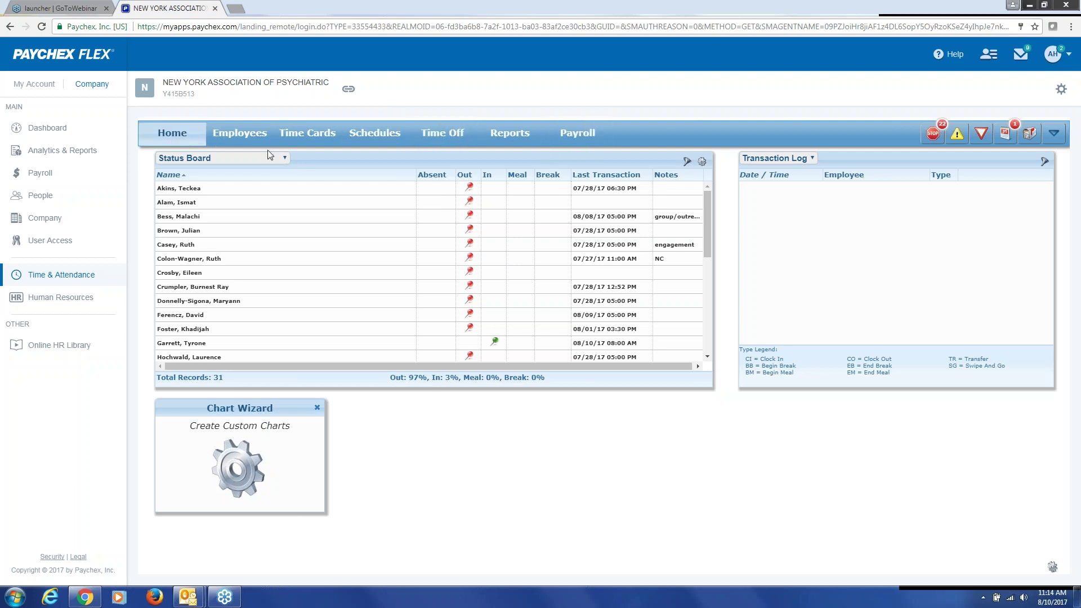
Examine the displayed employee's profile, covering the labor levels and rates, the org unit assignments and the time off accruals.
click(239, 134)
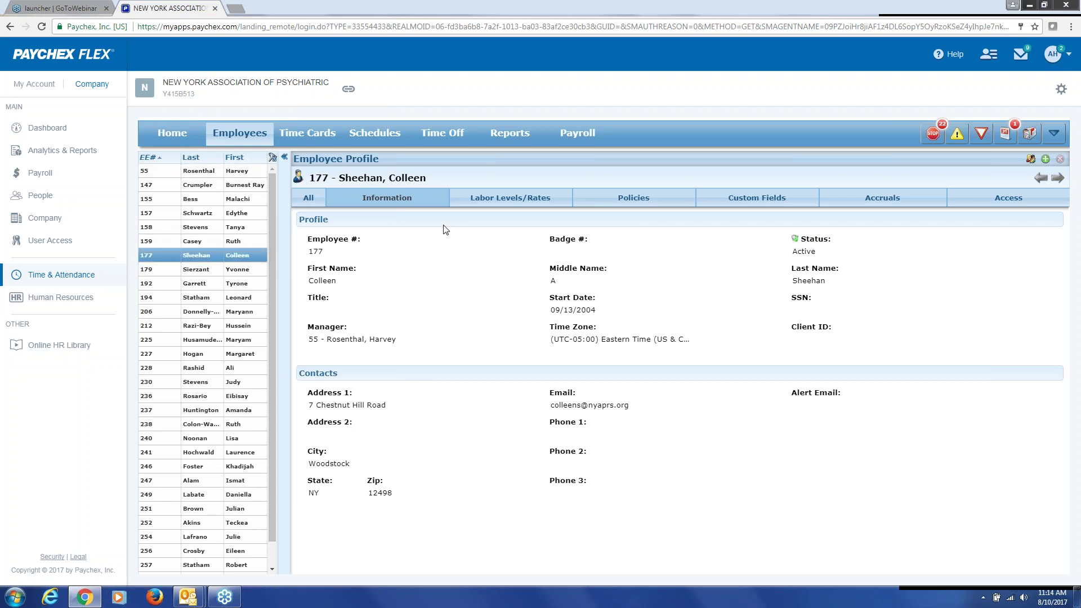
click(519, 203)
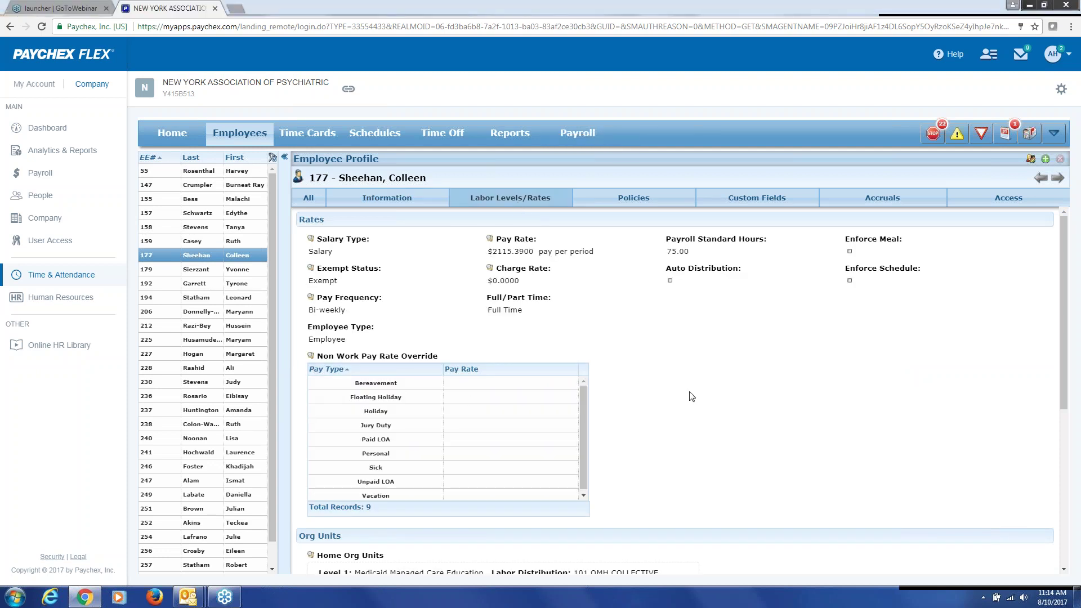
scroll(691, 396, down, 3)
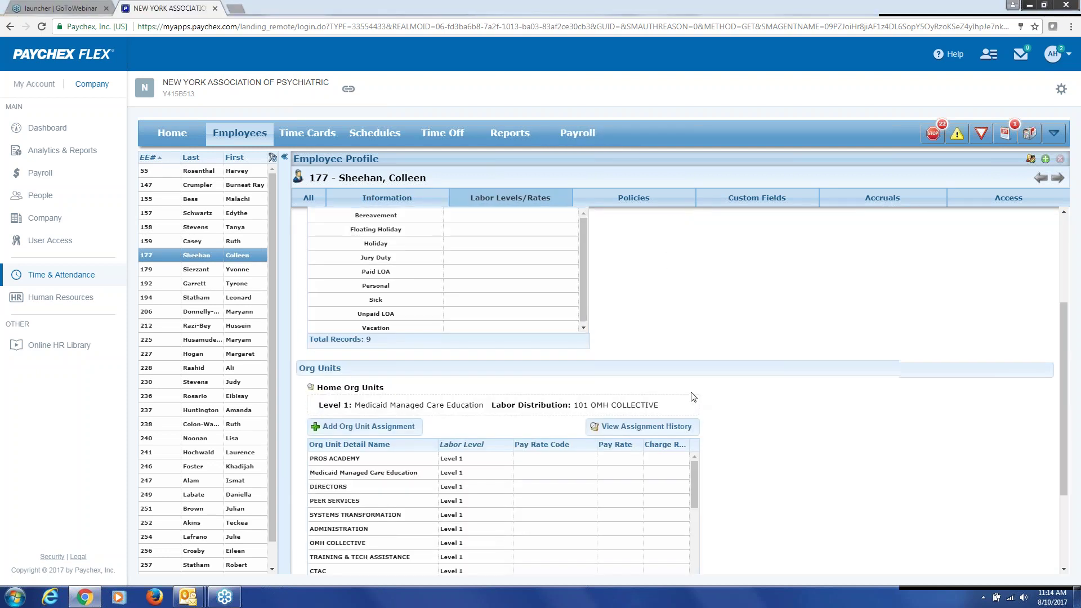
scroll(694, 397, up, 1)
scroll(693, 397, down, 2)
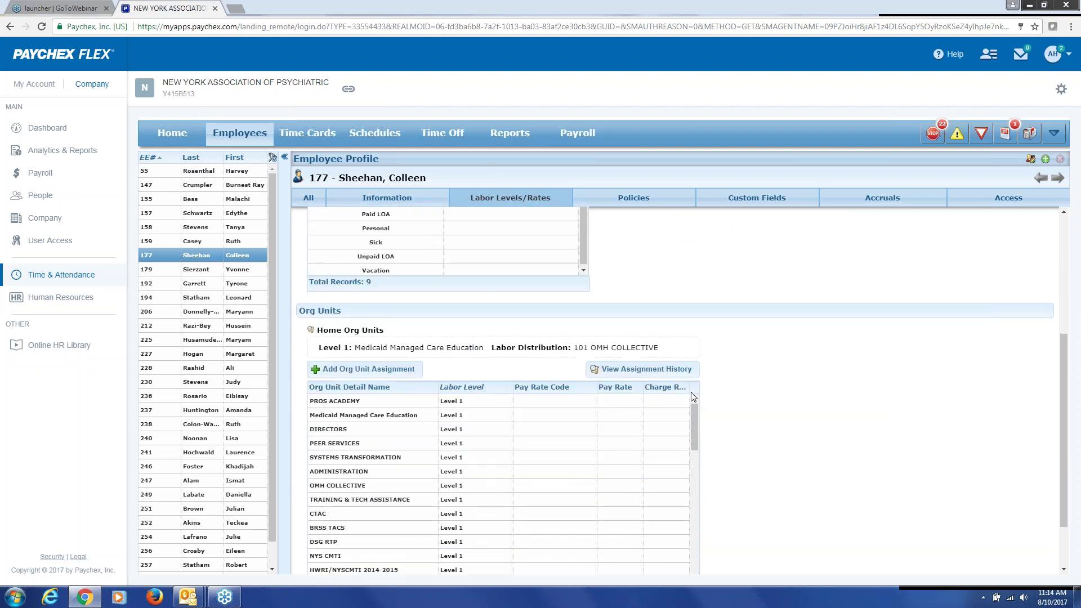
scroll(694, 397, up, 4)
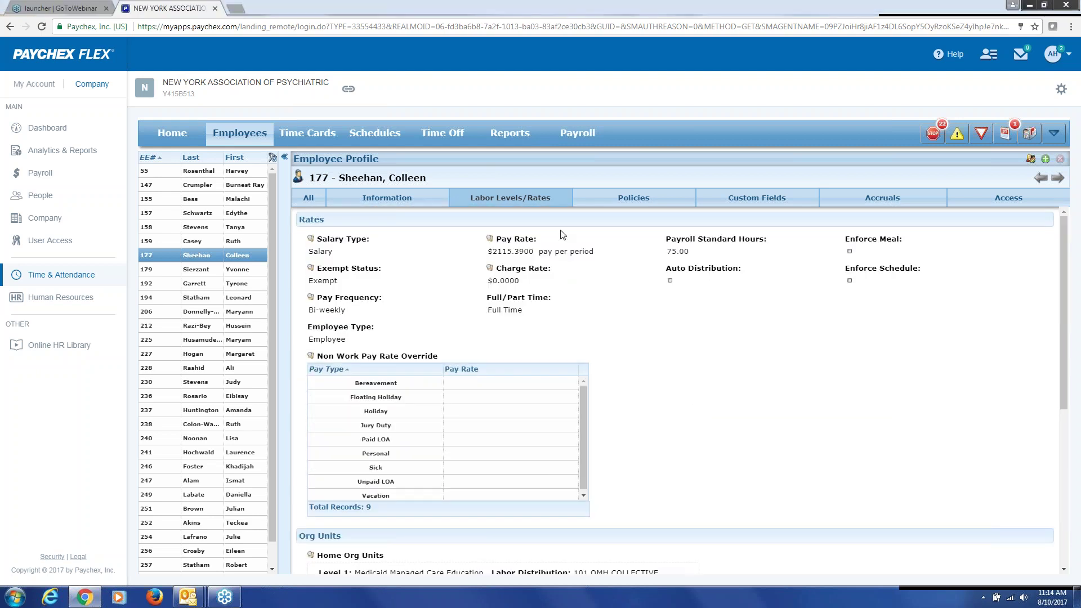
click(855, 206)
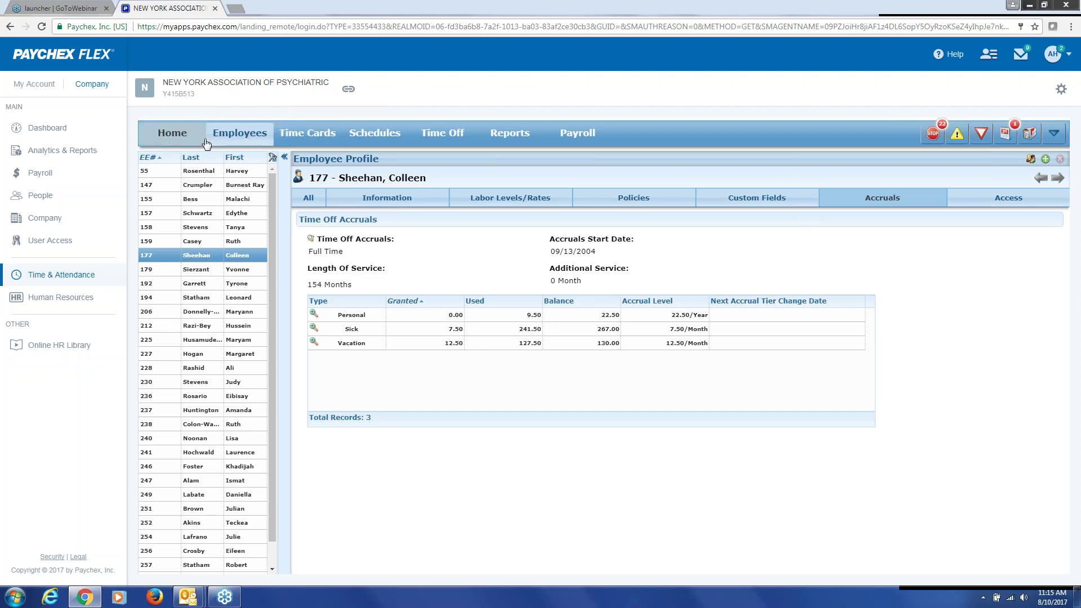
Display the signed-in administrator's own time card for the pay period 07/29/2017 to 08/11/2017.
click(310, 141)
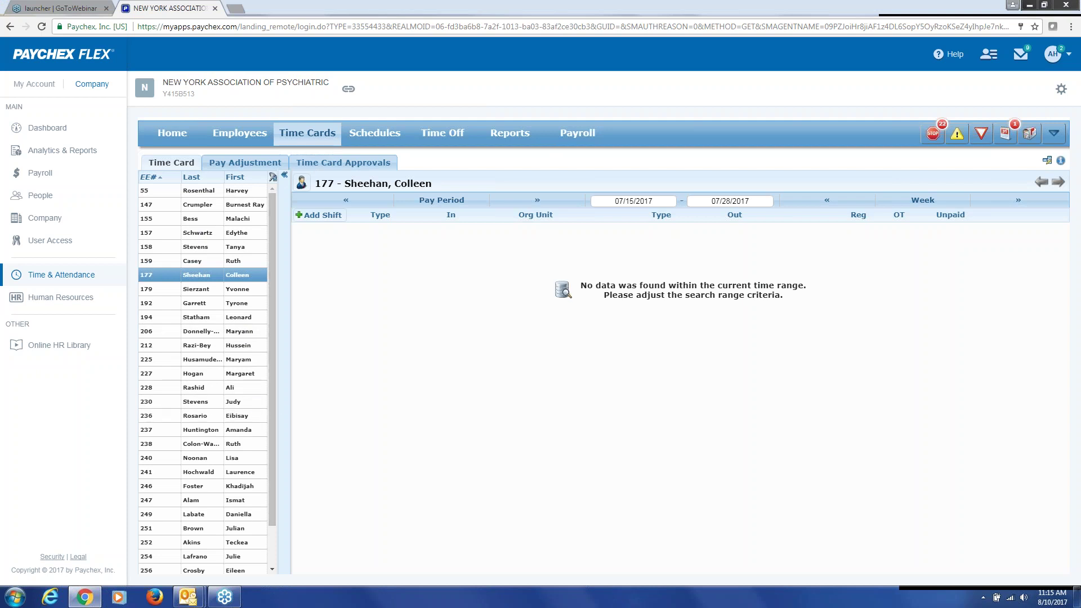
click(251, 432)
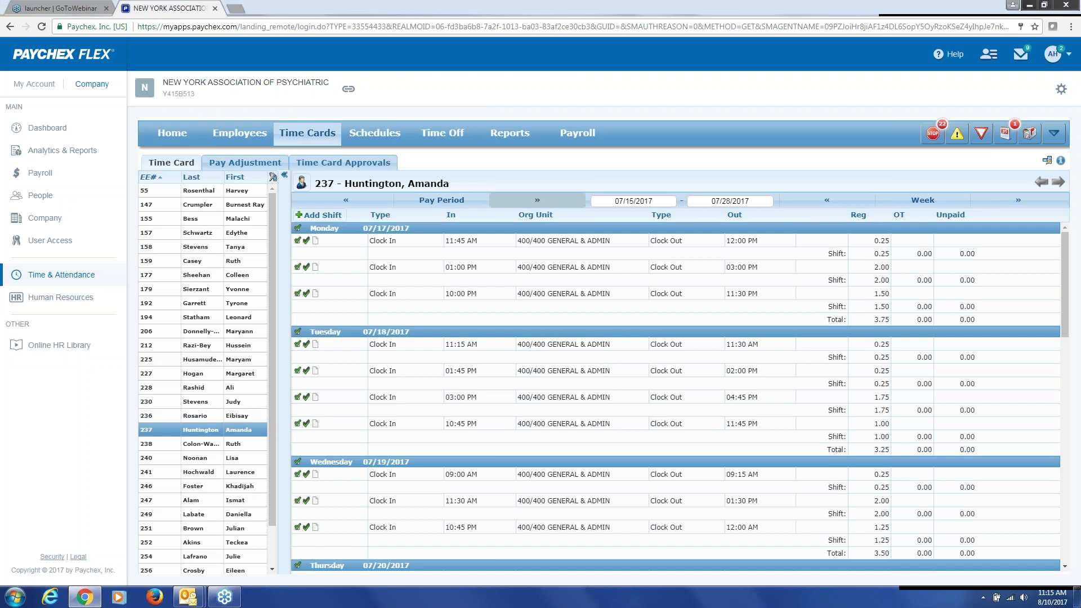
click(565, 205)
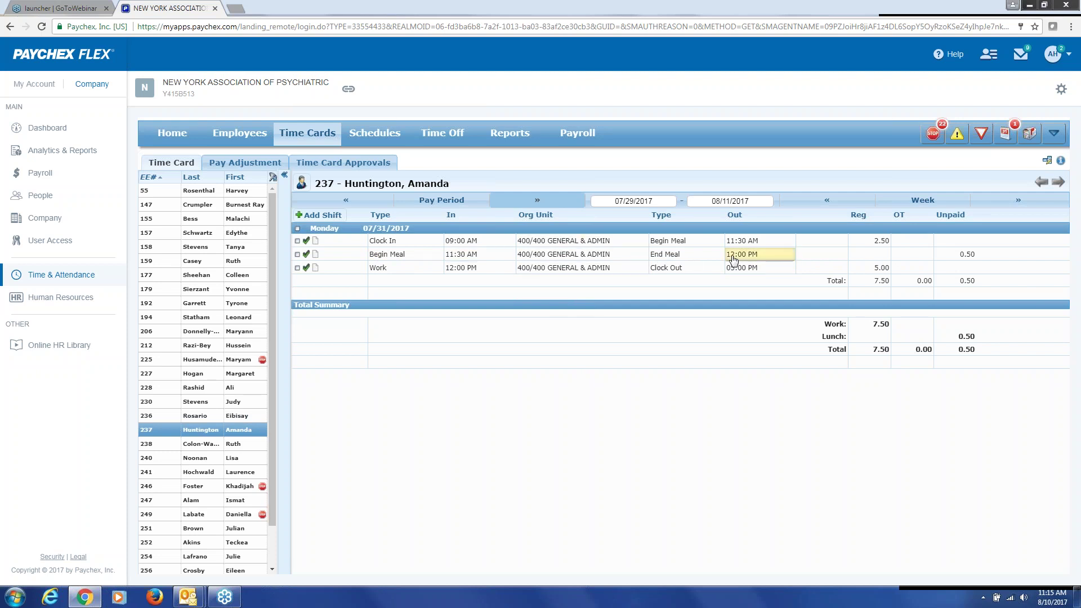
Review the edit form of the Begin Meal entry on 07/31/2017 and close it without saving.
mouse_move(345, 259)
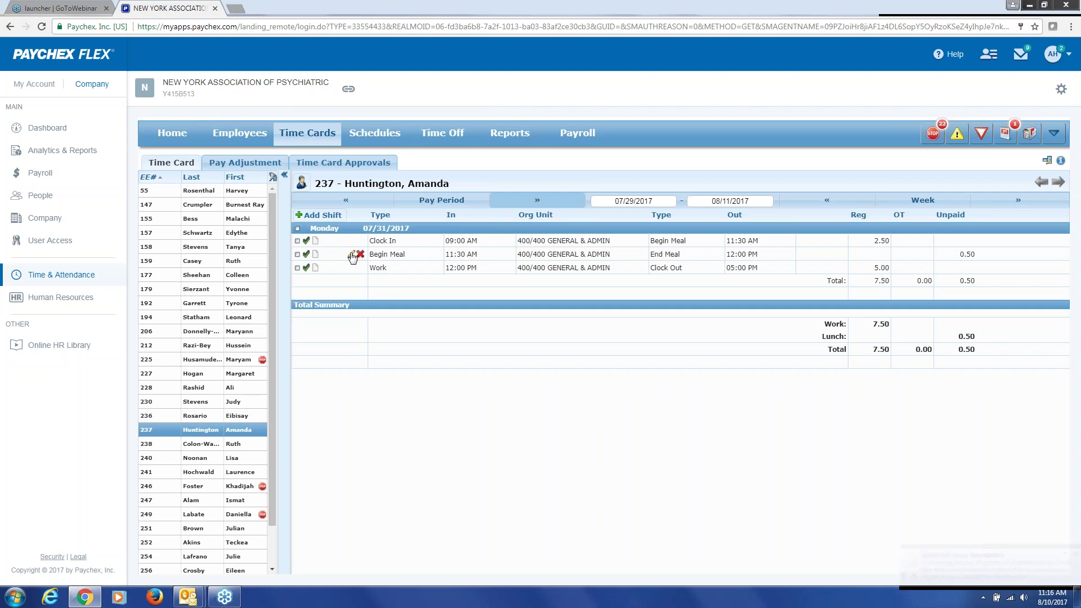
click(353, 256)
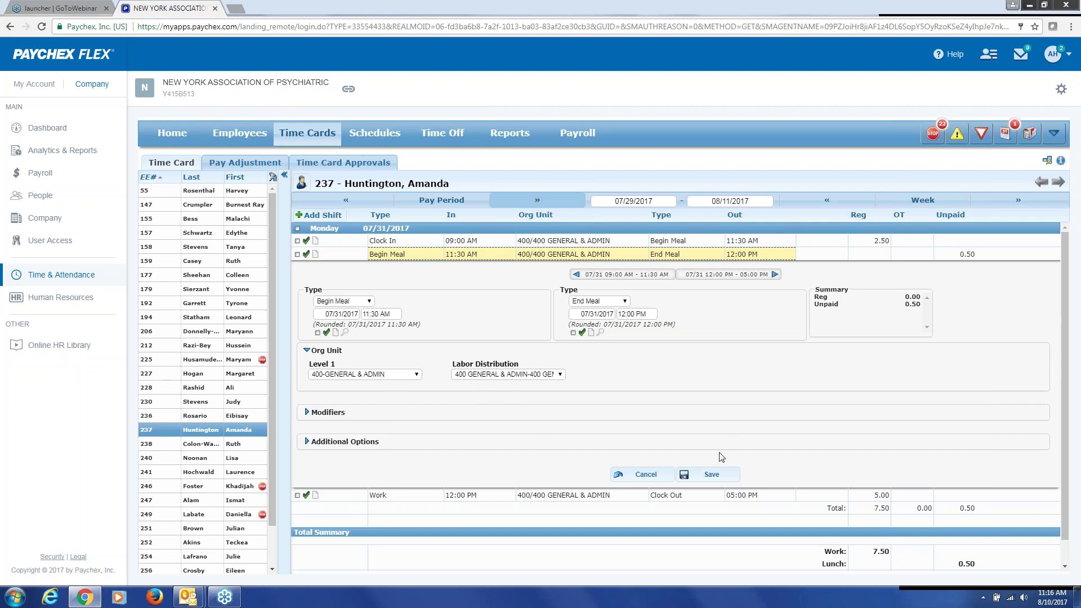
click(658, 479)
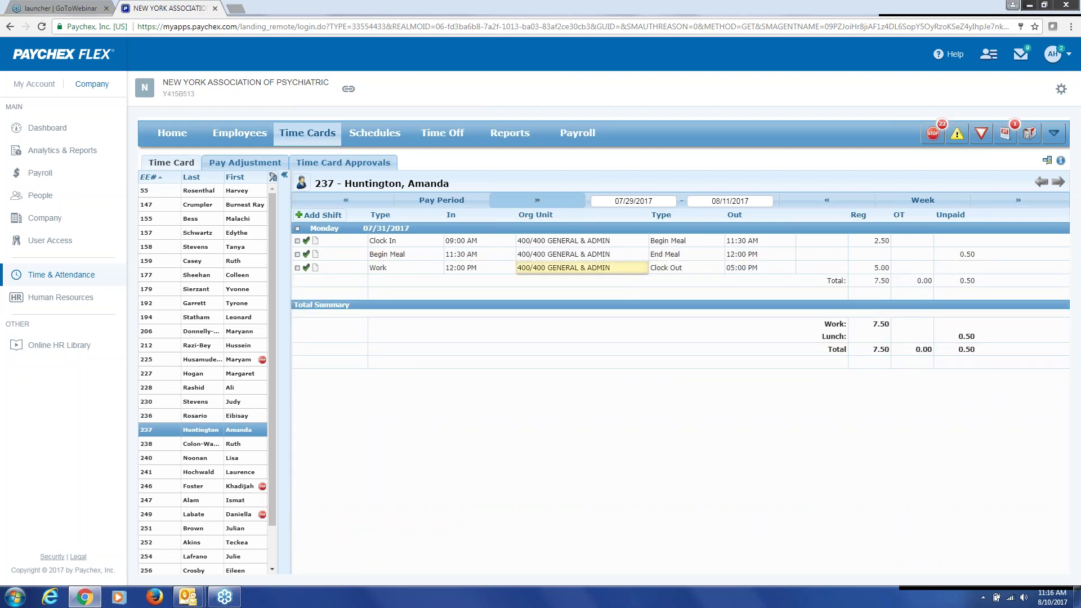
Inspect the Work entry's org unit fields and the Begin Meal entry's type field without changing either one.
click(563, 268)
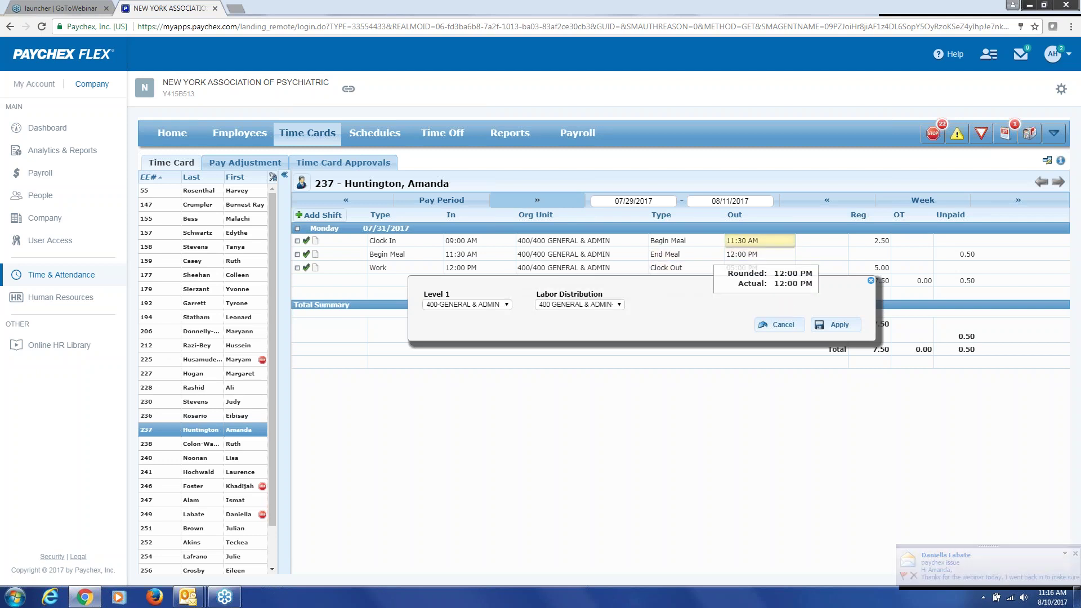
click(784, 329)
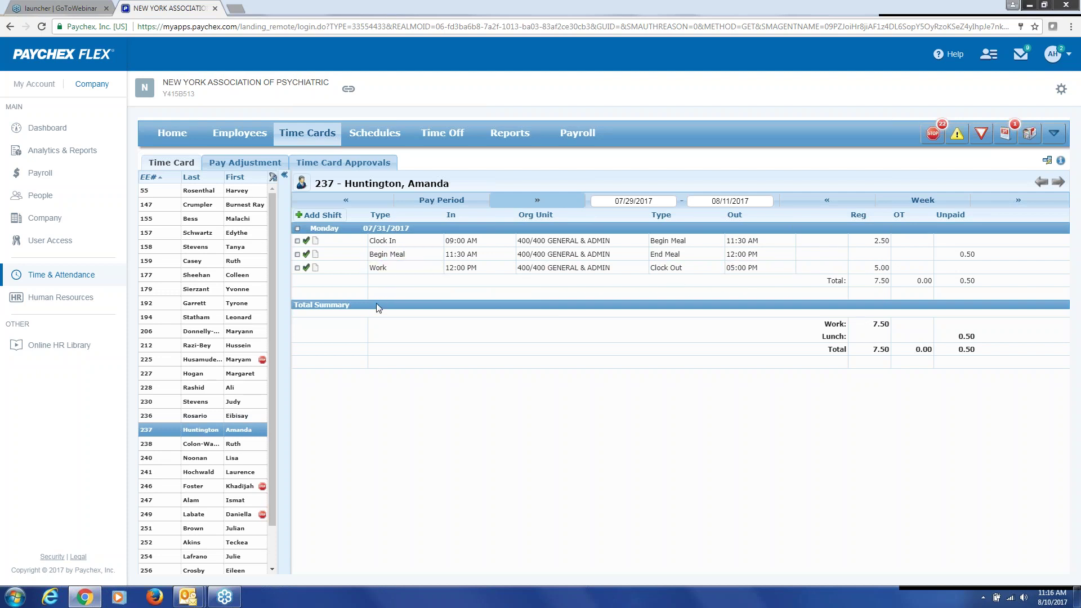
click(394, 254)
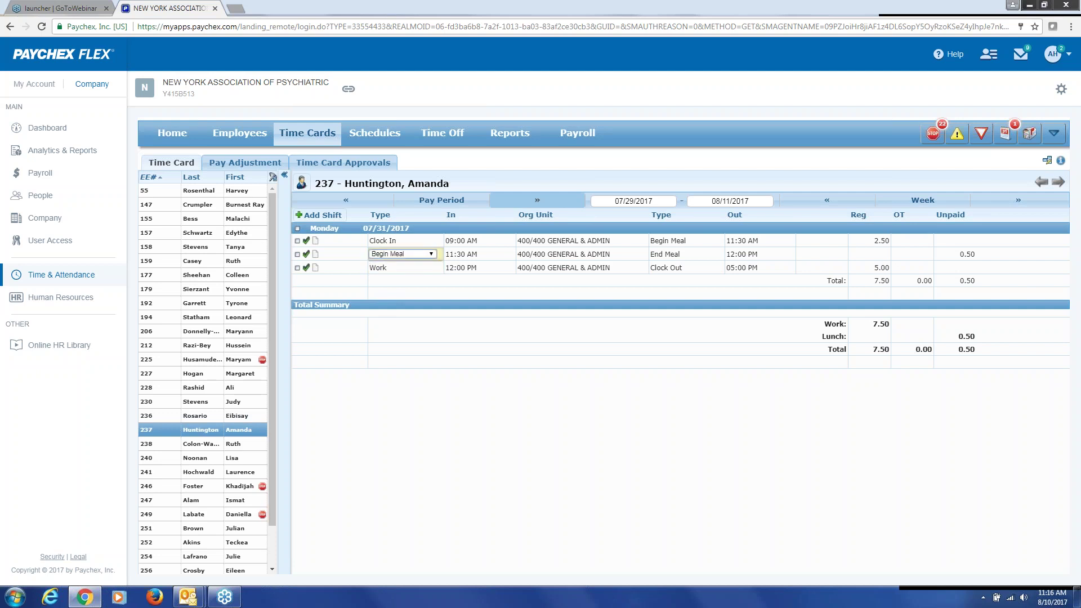
click(465, 356)
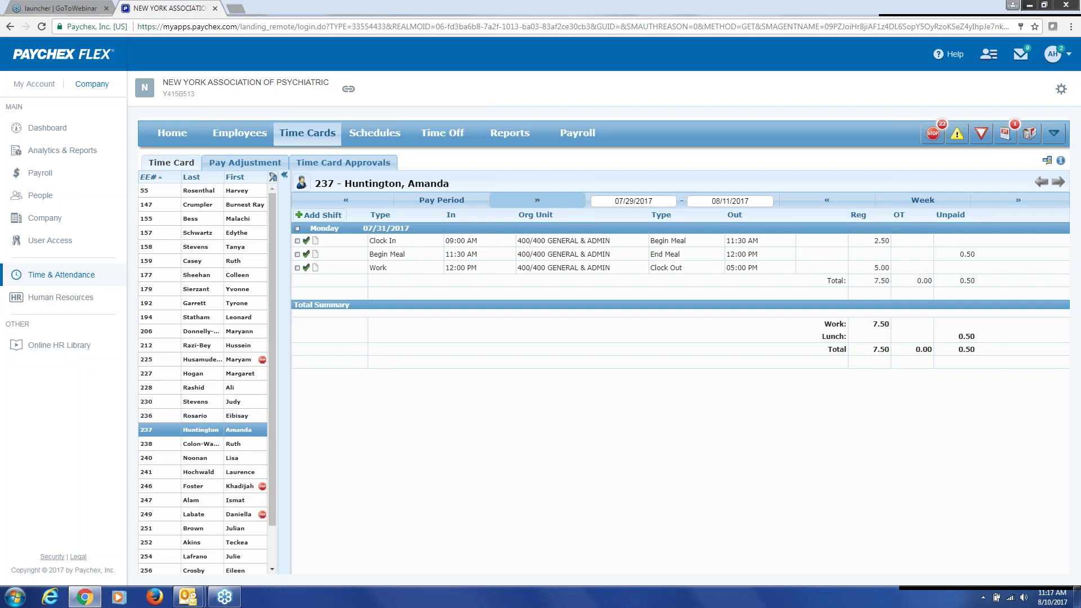
Check the approval status of the individual 07/31/2017 time card entries.
mouse_move(357, 255)
click(491, 240)
mouse_move(308, 243)
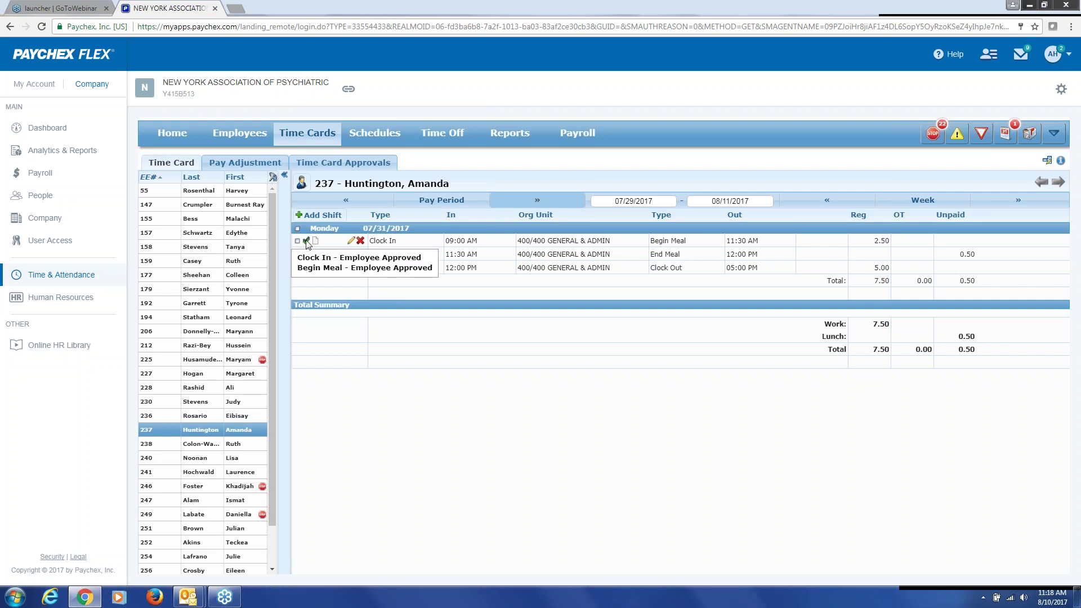
mouse_move(308, 268)
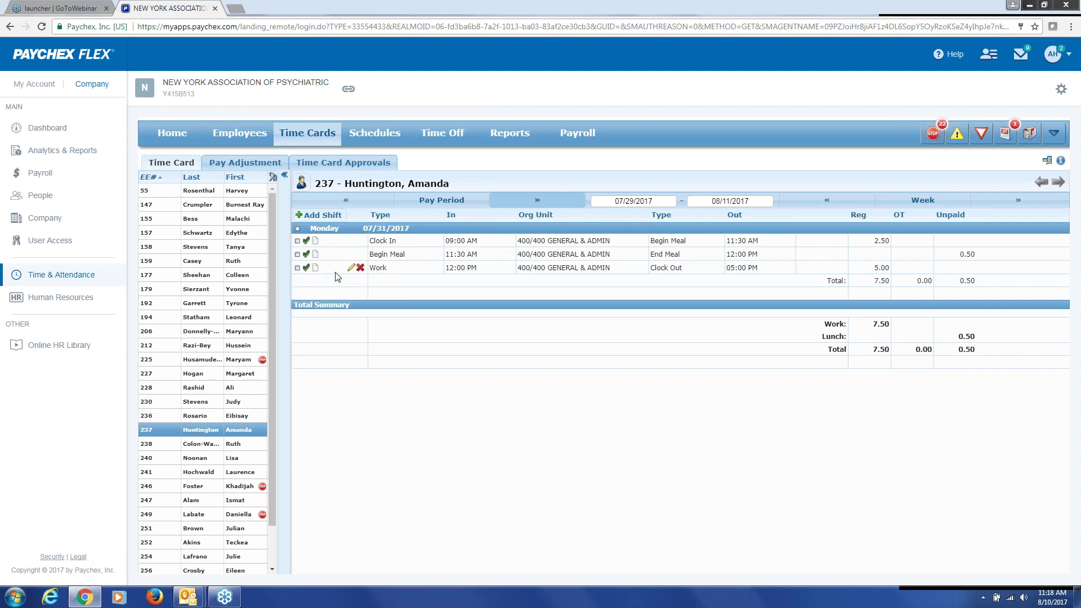
Start a new non-work shift on the time card and review its type choices, keeping Bereavement.
click(318, 215)
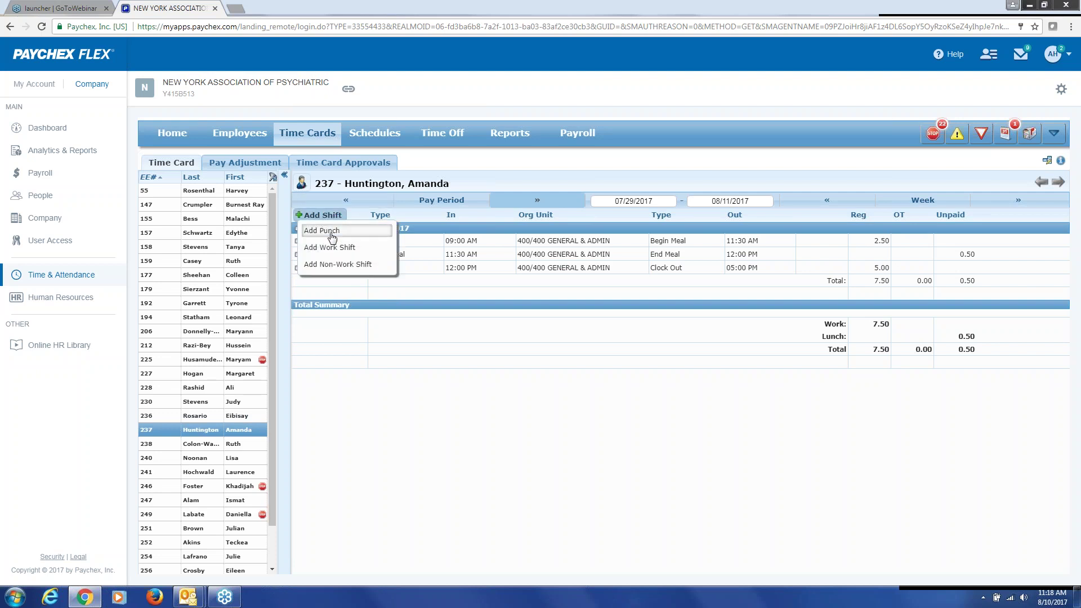
click(344, 265)
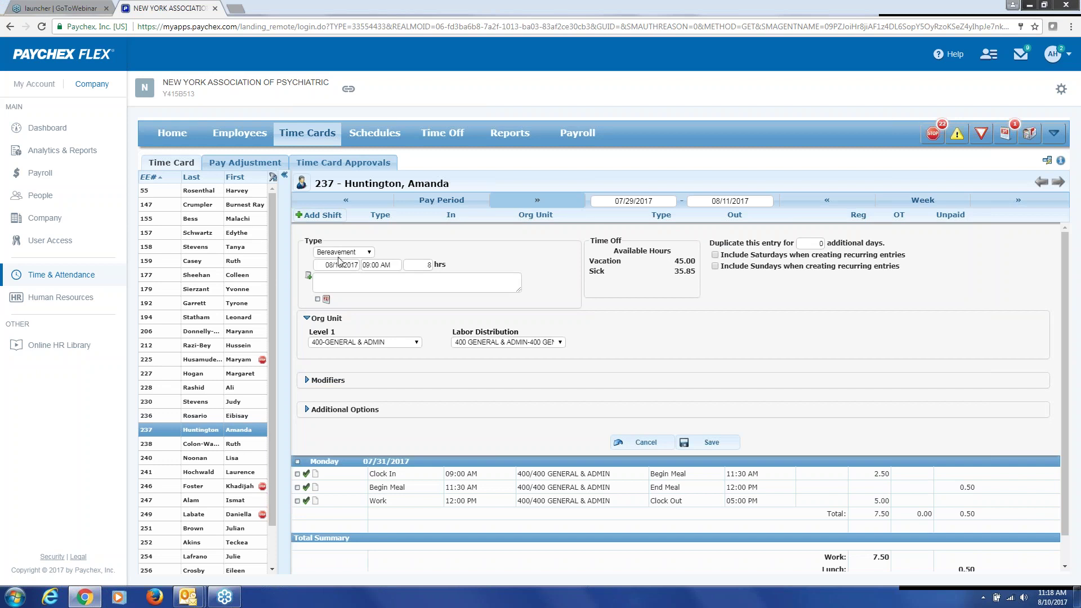
click(323, 218)
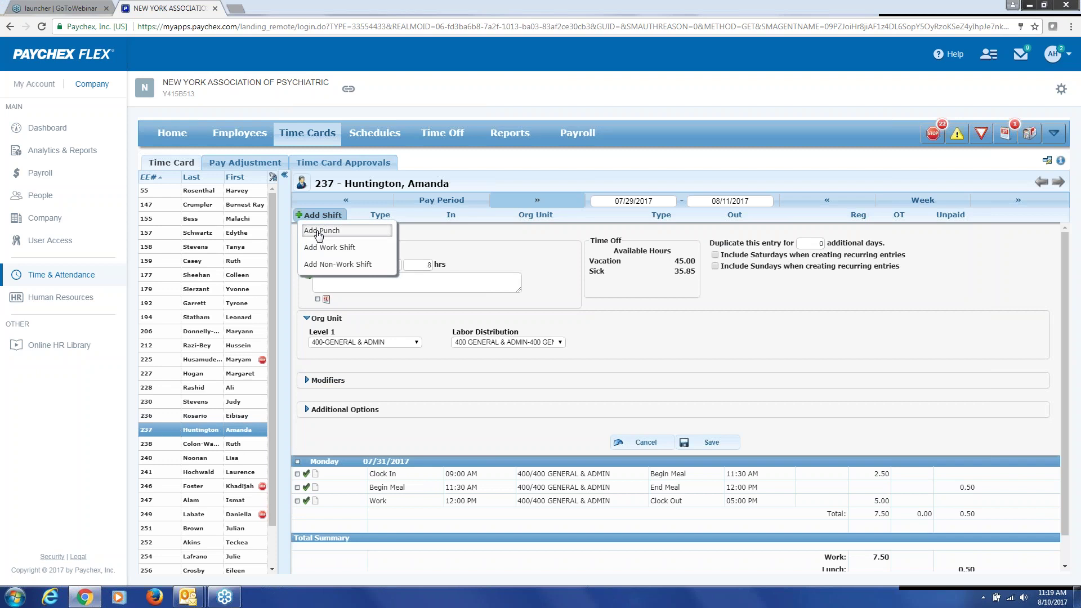
click(328, 266)
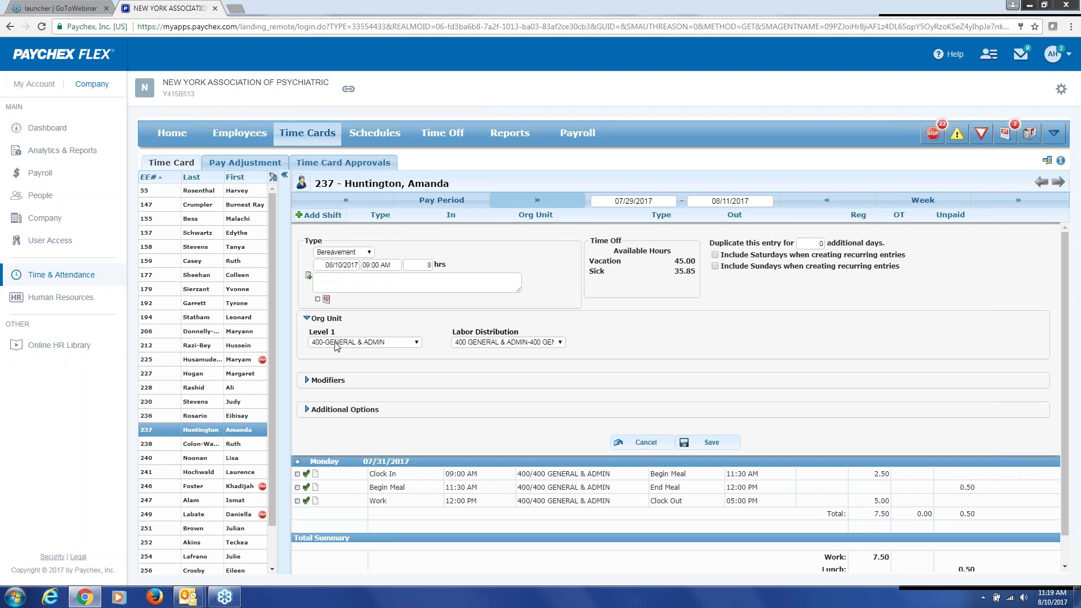
click(349, 252)
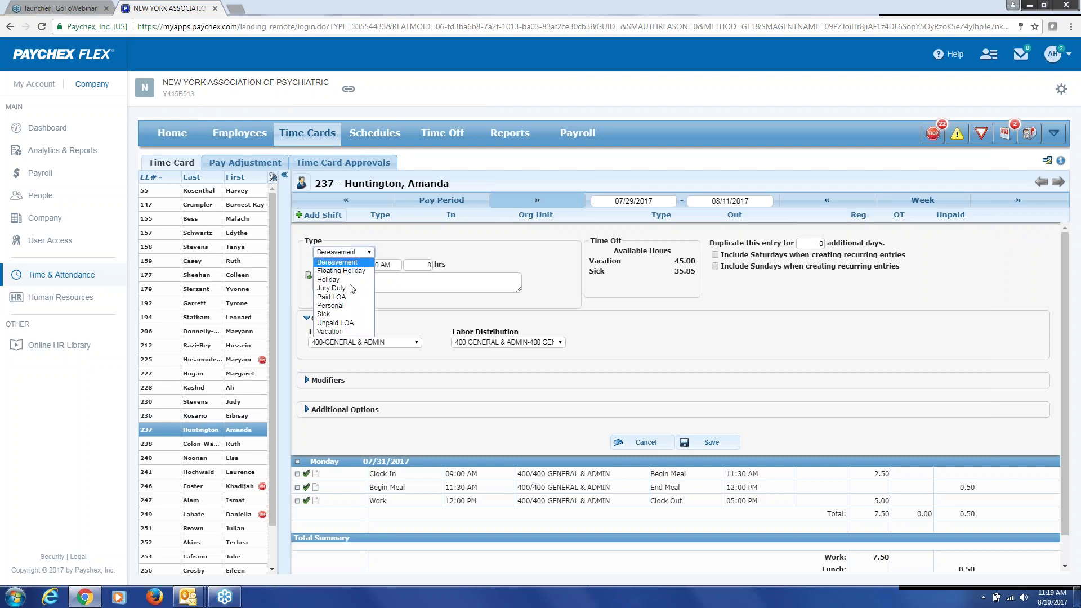
click(355, 262)
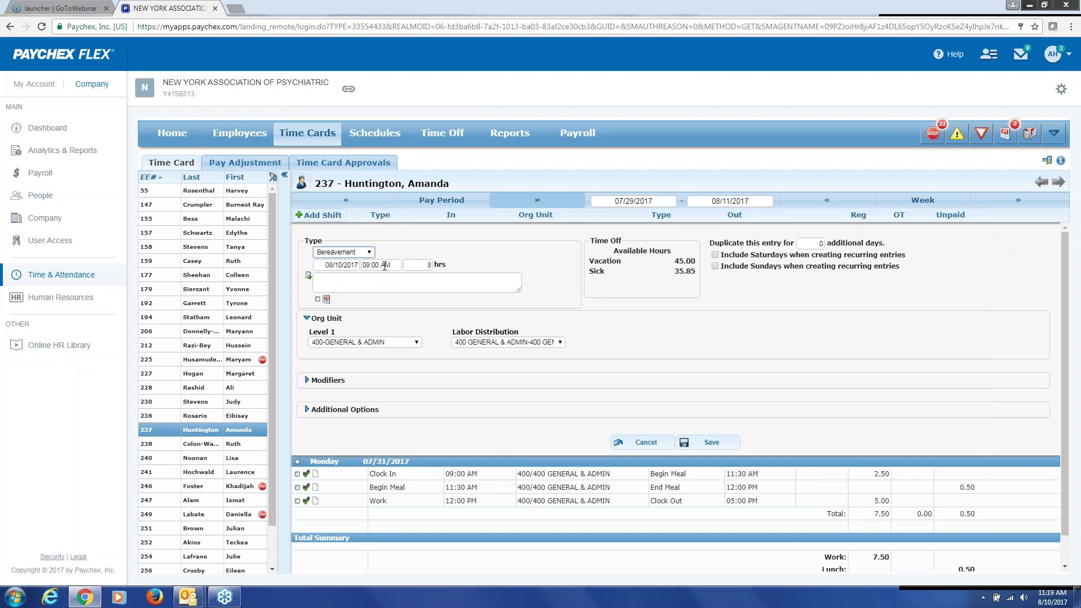
Review the Level 1 org unit choices for the non-work shift and discard the entry.
click(369, 345)
click(417, 349)
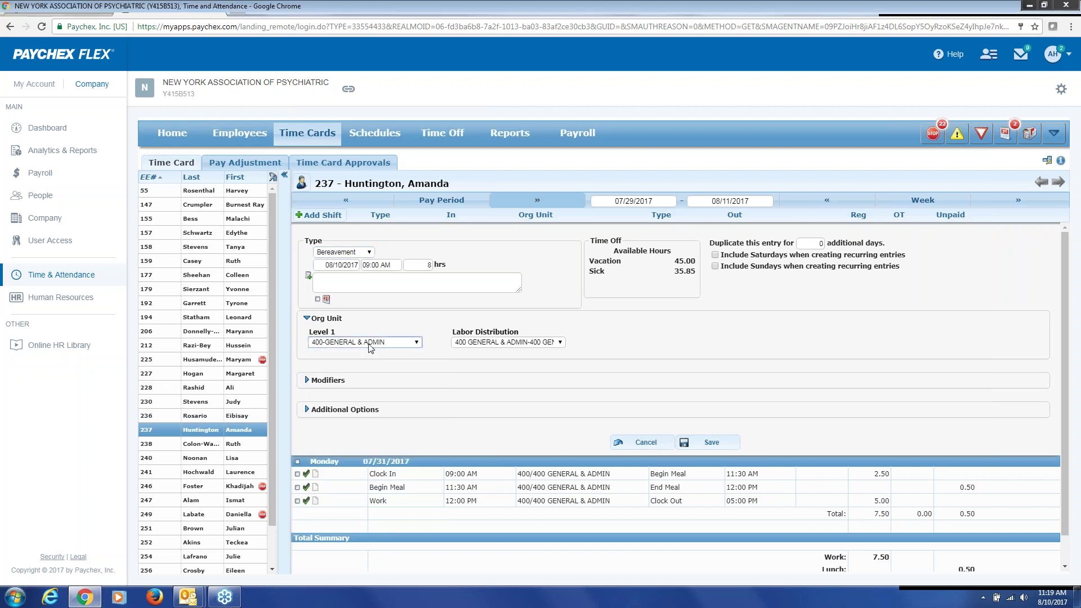
click(417, 345)
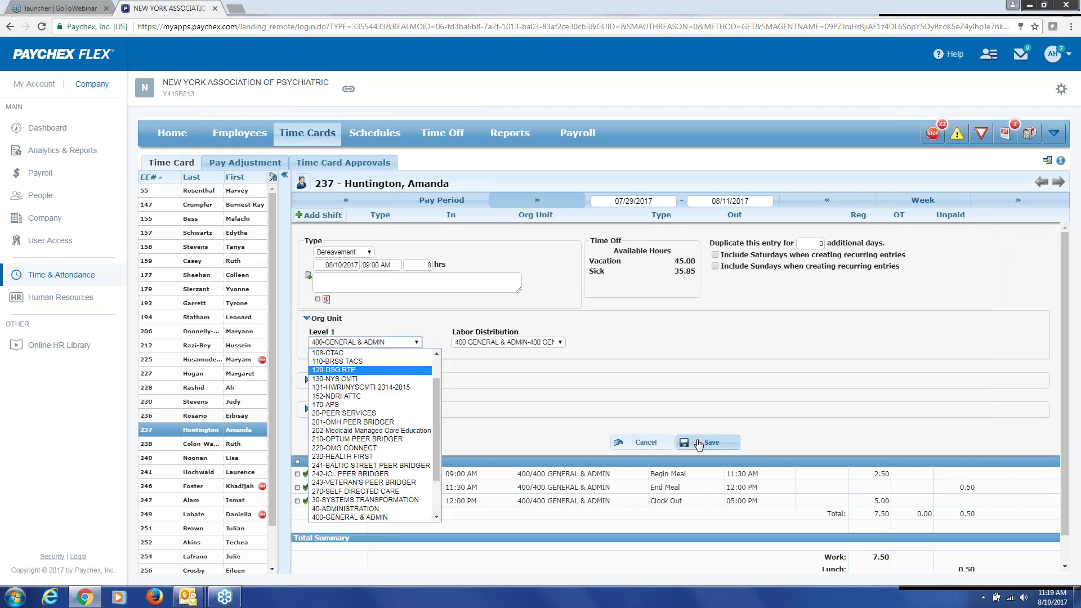
click(671, 346)
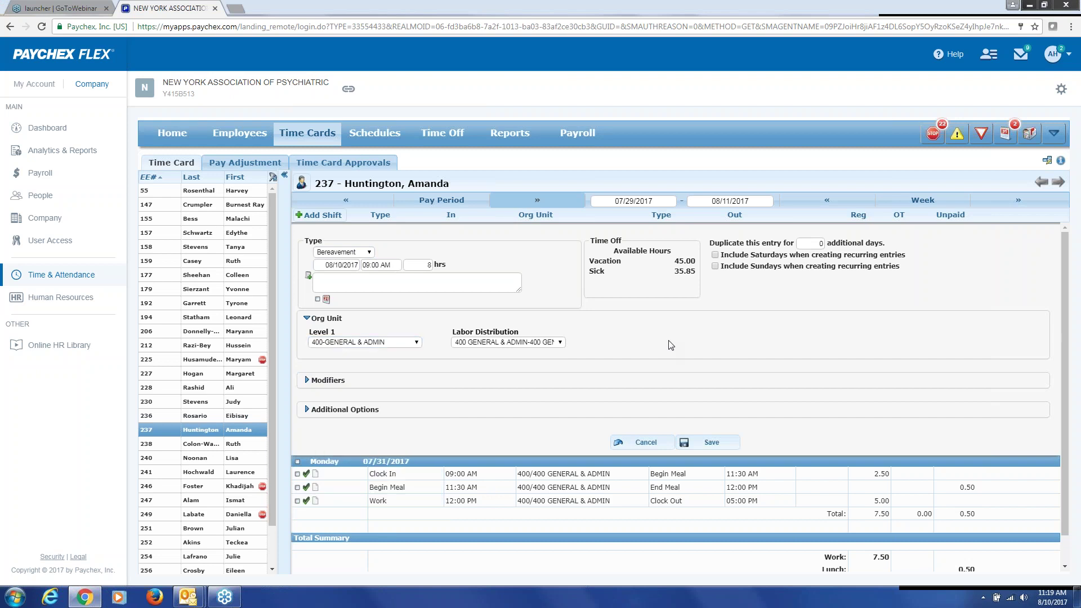
click(646, 443)
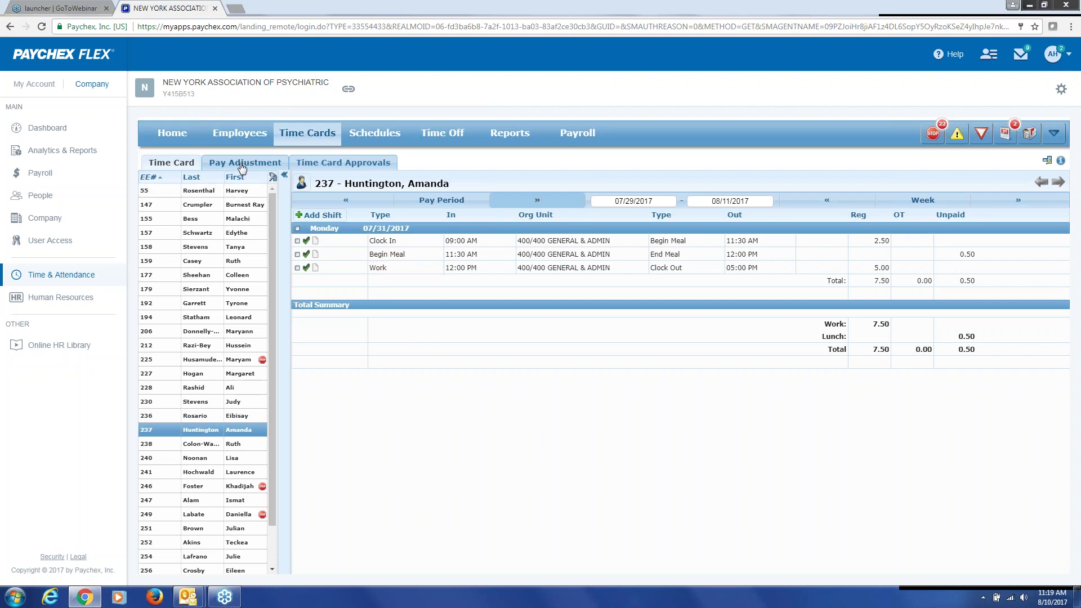
Show all employees in the time card approvals for the current pay period and check the payroll policy filter.
click(349, 165)
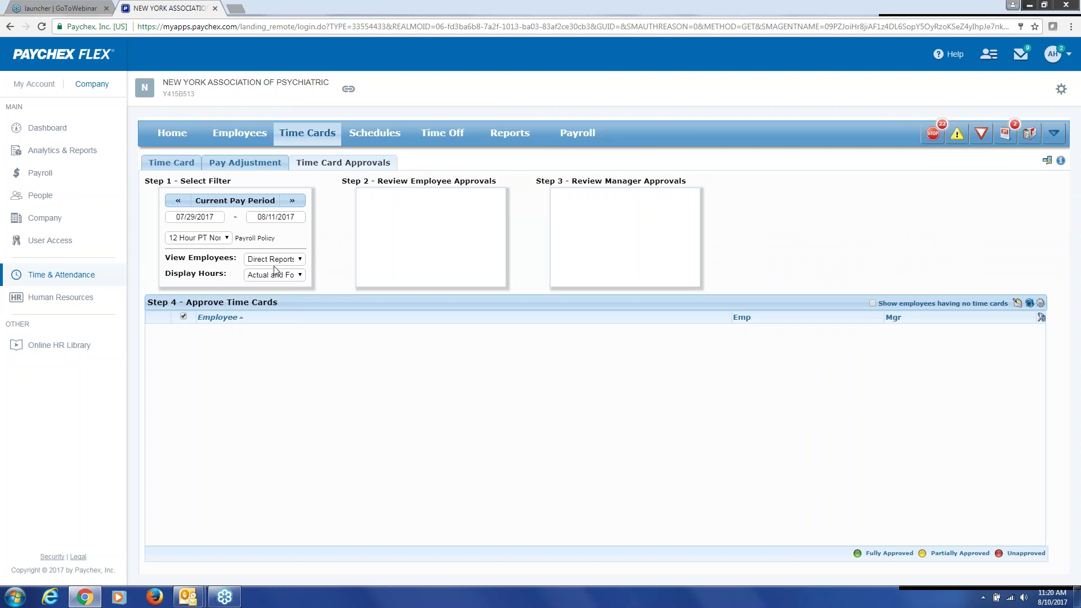
click(264, 263)
click(262, 266)
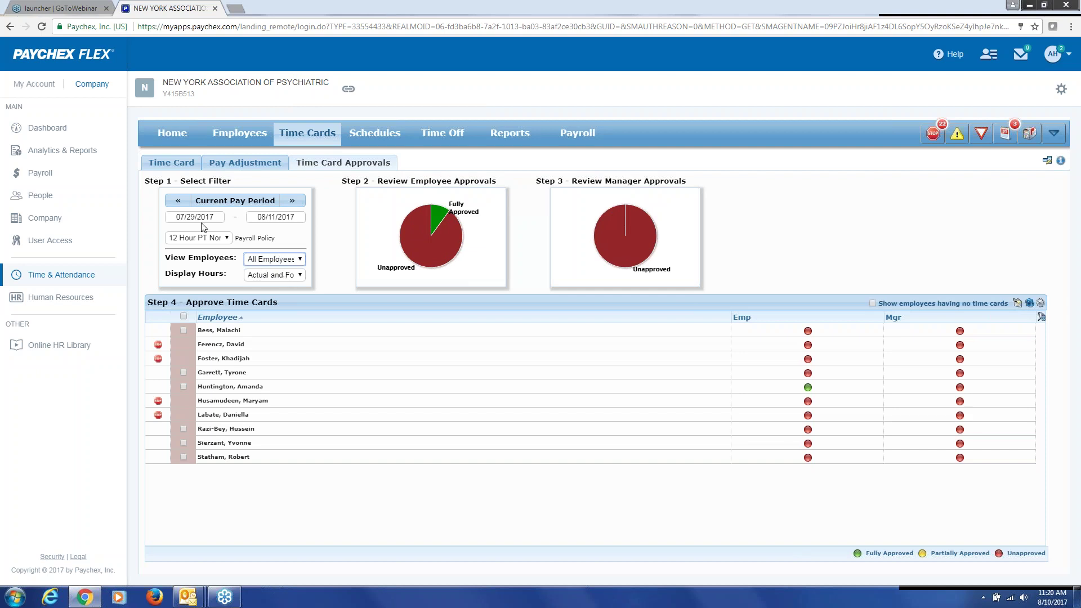
click(227, 241)
click(228, 247)
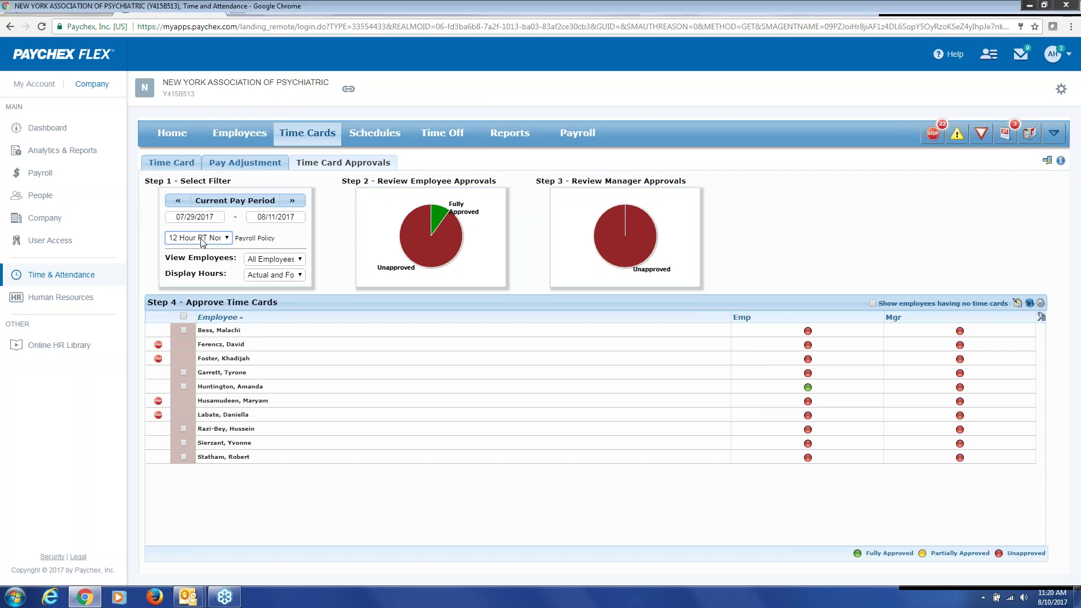
Review the payroll policy, view employees and display hours filter choices, keeping All Employees and Actual and Forecasted.
click(201, 239)
click(201, 240)
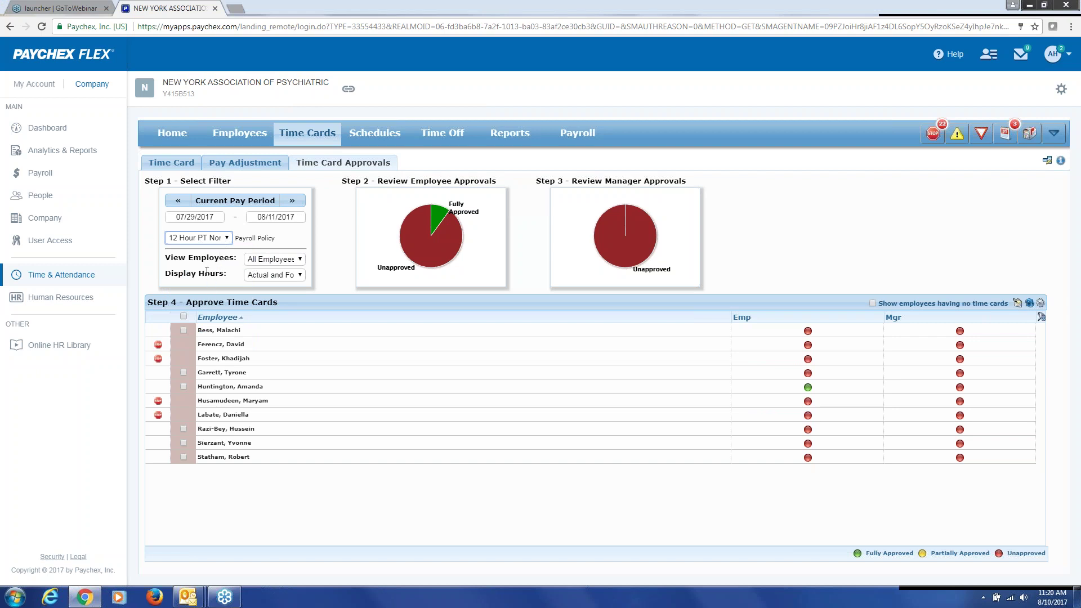
click(272, 262)
click(269, 259)
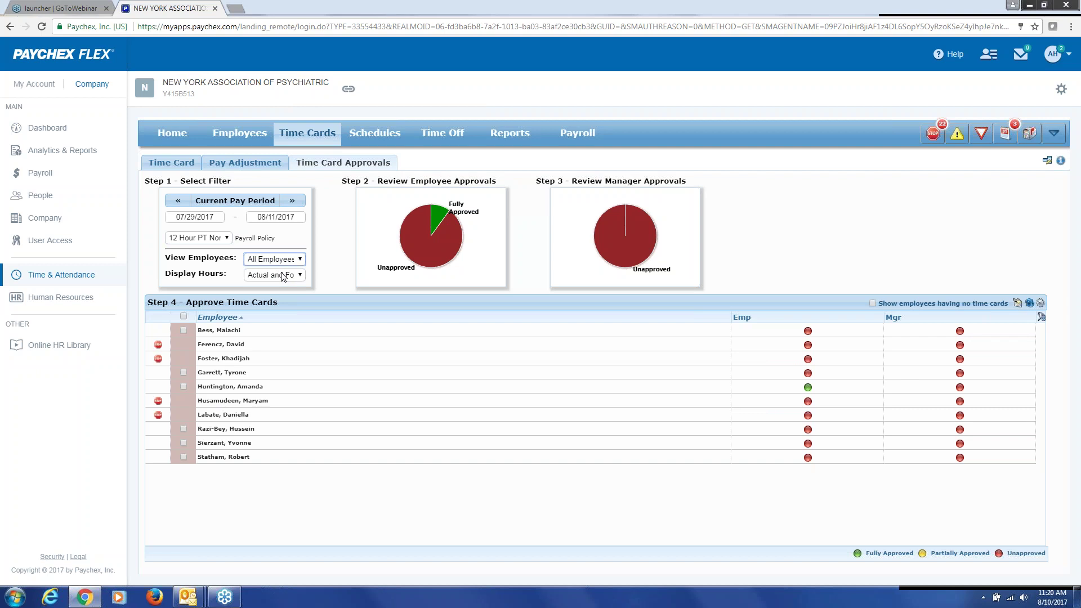
click(282, 278)
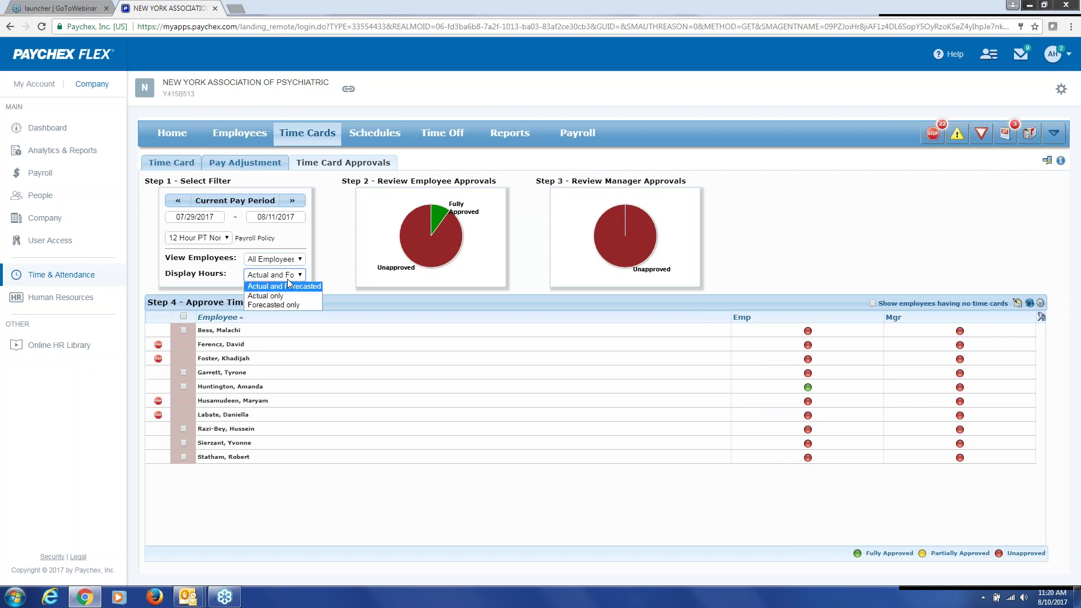
click(268, 289)
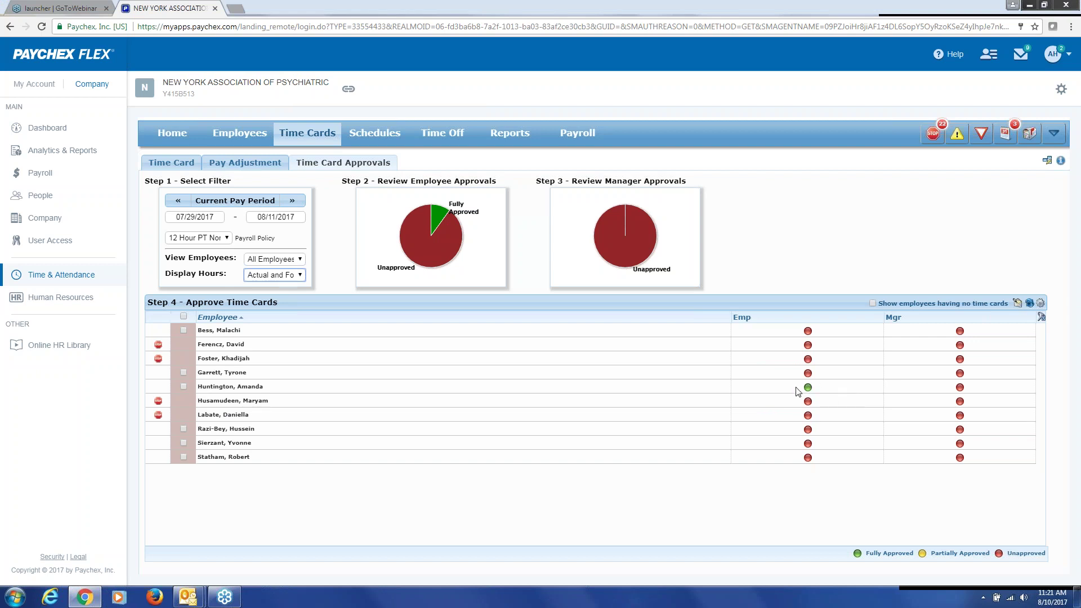
Approve each 07/31/2017 entry on the time card of the employee with green employee approval, and clear the approvals again.
click(811, 391)
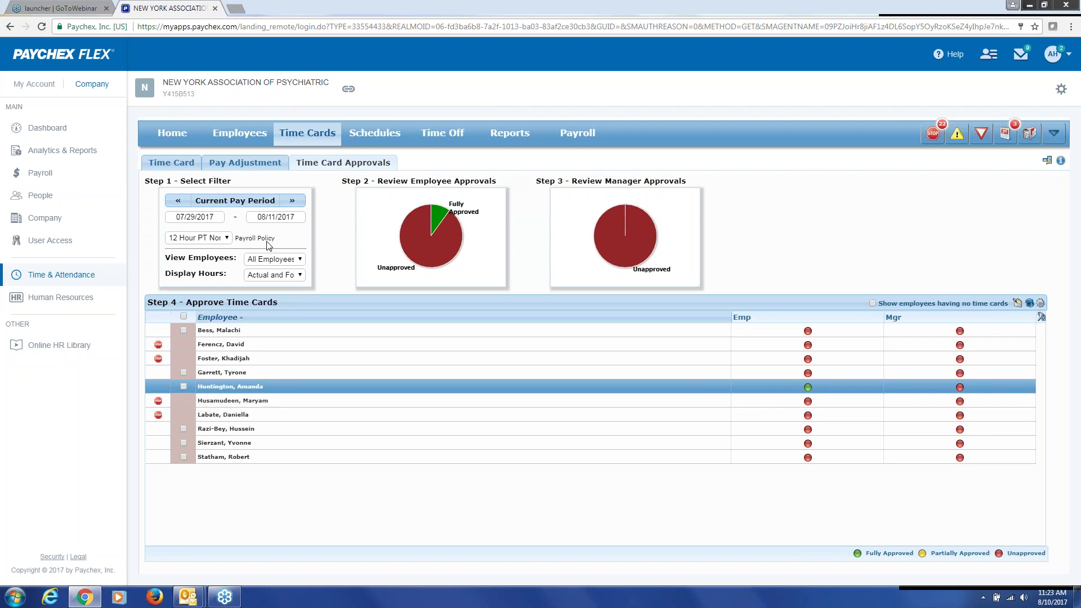
click(190, 163)
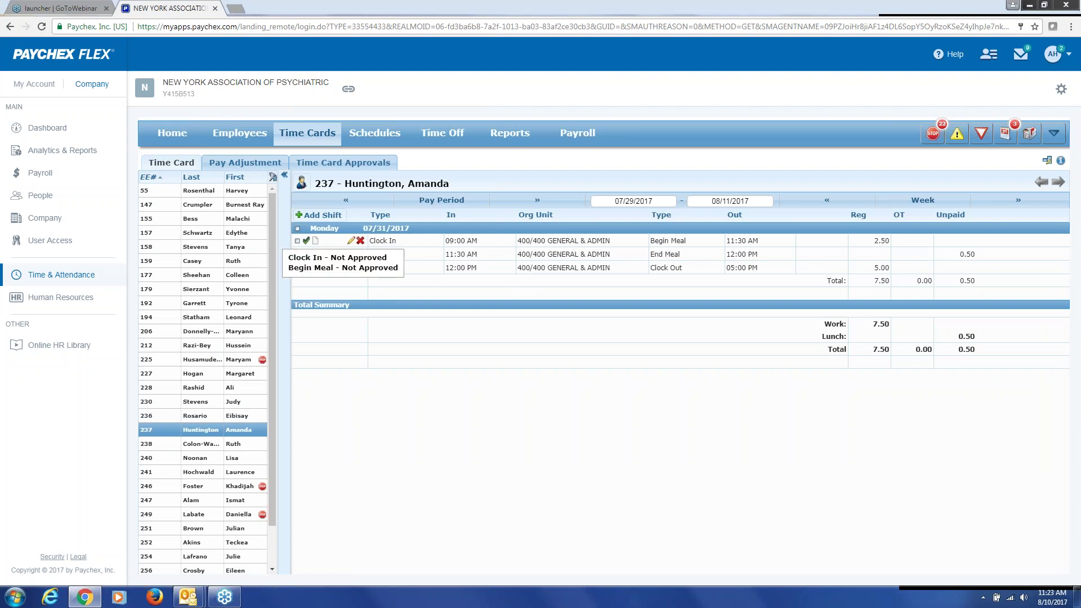
click(297, 240)
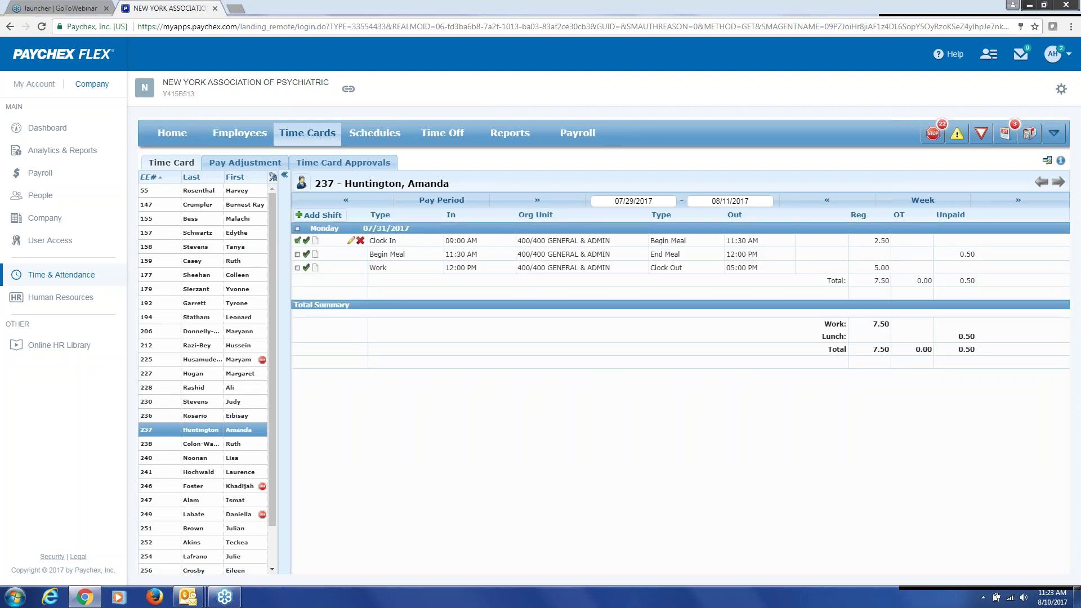
click(297, 255)
click(298, 270)
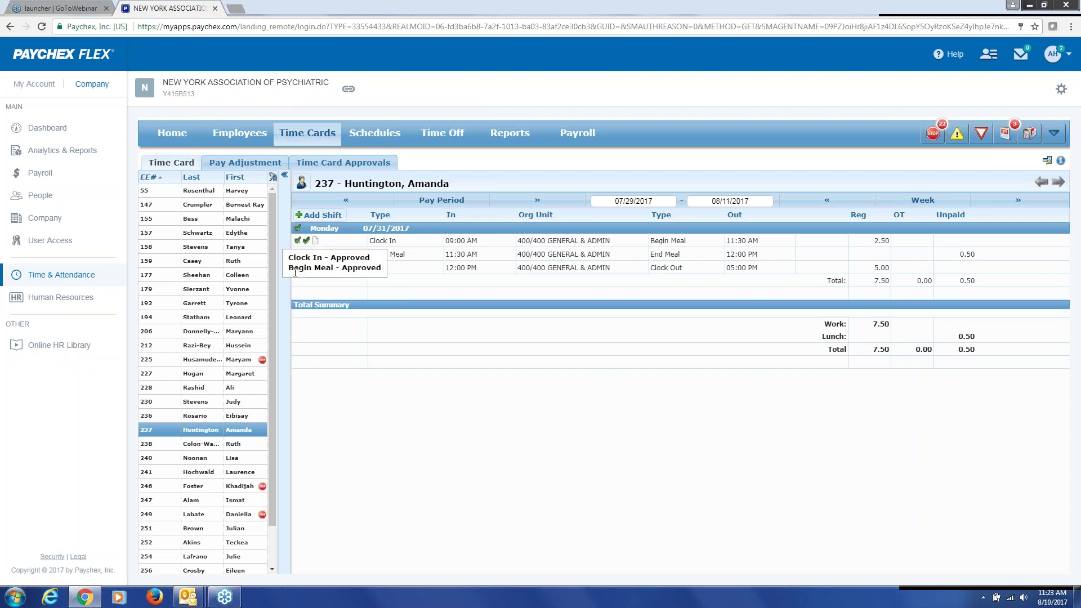
click(297, 241)
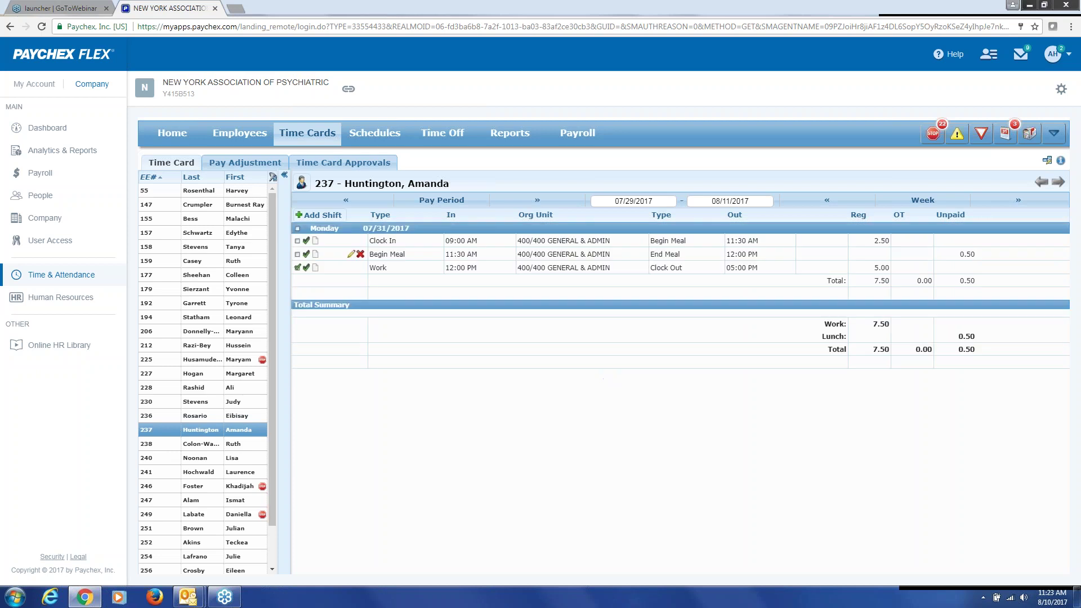
click(298, 268)
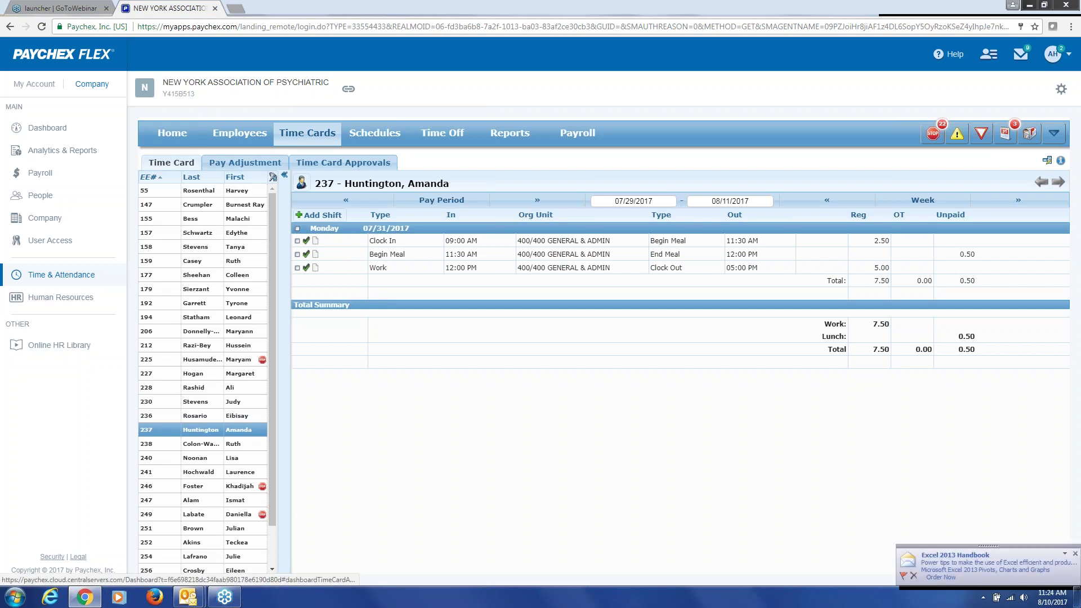
Give manager approval to the same employee's whole time card in the time card approvals and remove it again.
click(343, 162)
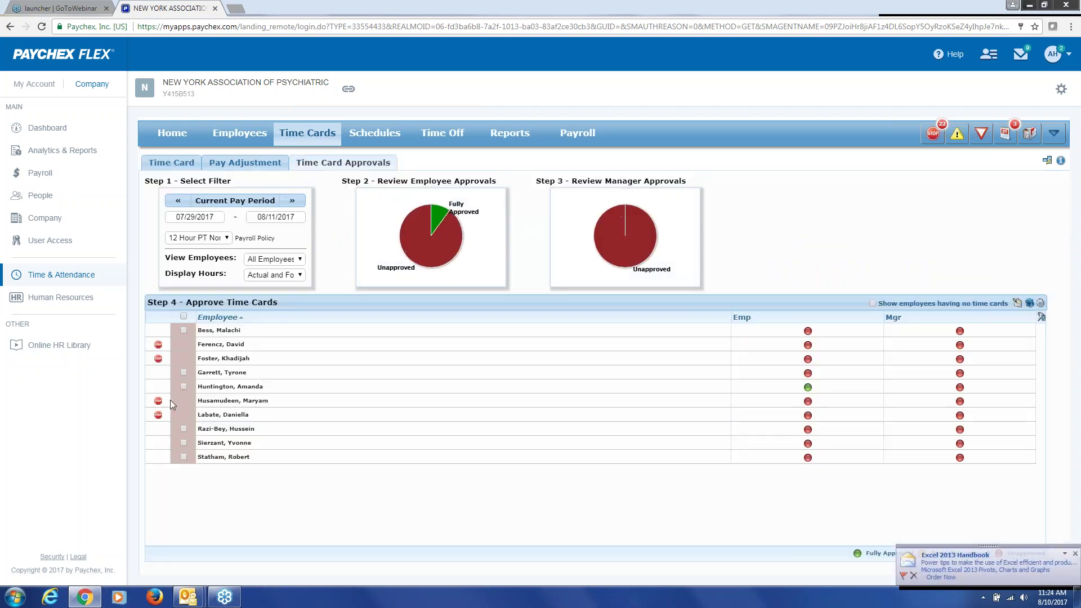
click(184, 386)
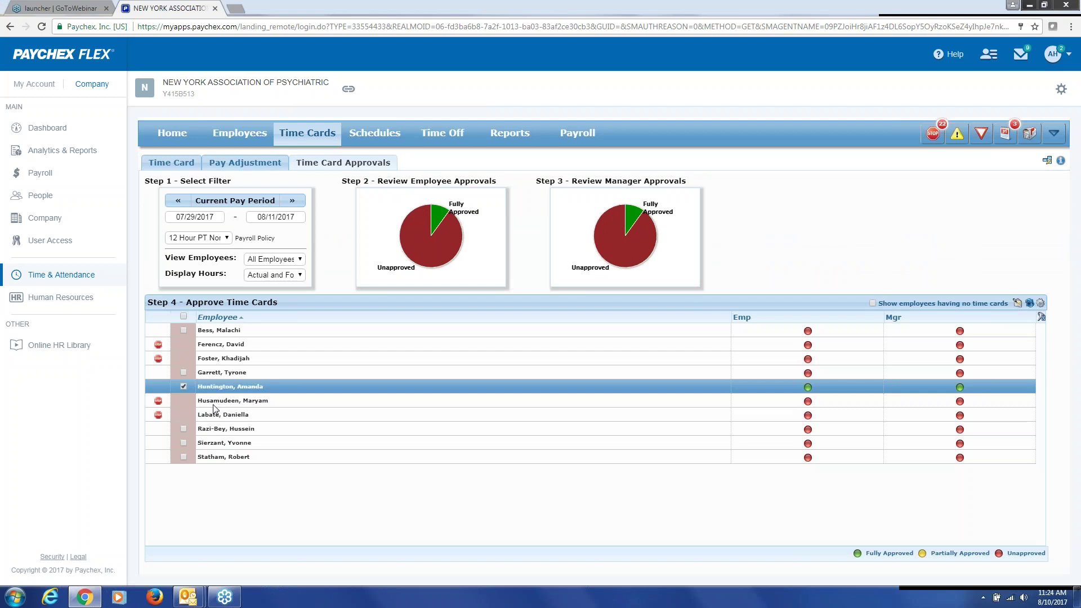
click(183, 387)
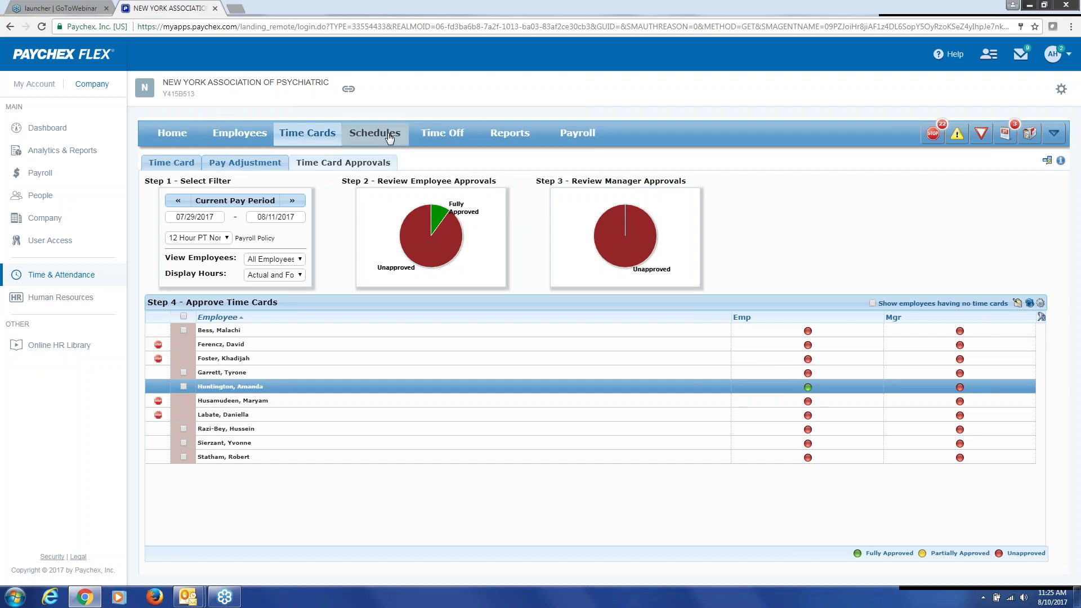
Check the action filter in the time off requests and view the 08/25/2017 vacation request's details without applying a decision.
click(459, 139)
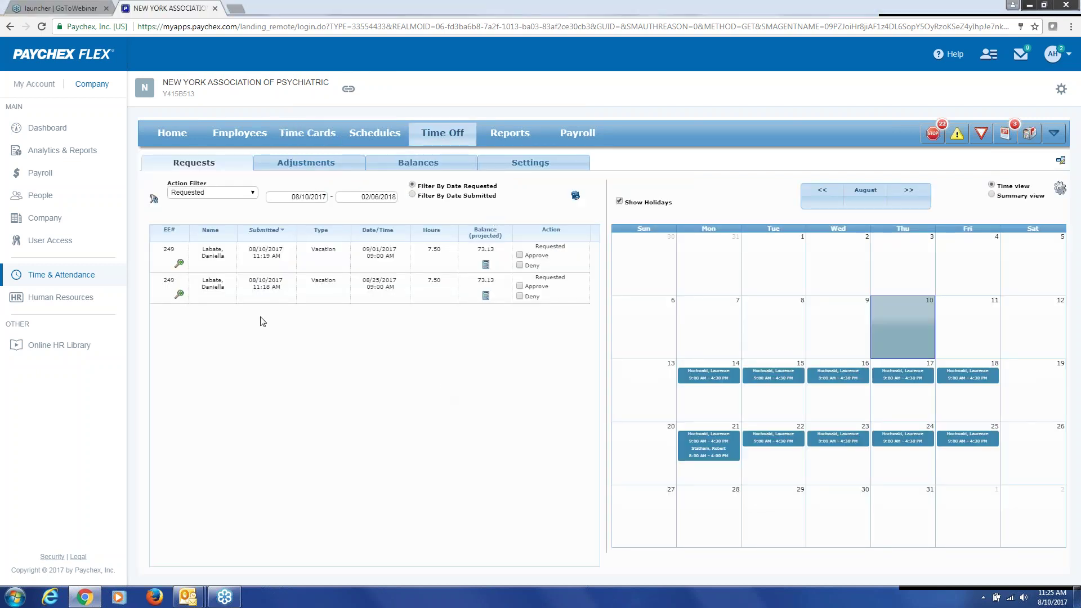
click(214, 193)
click(215, 194)
click(179, 294)
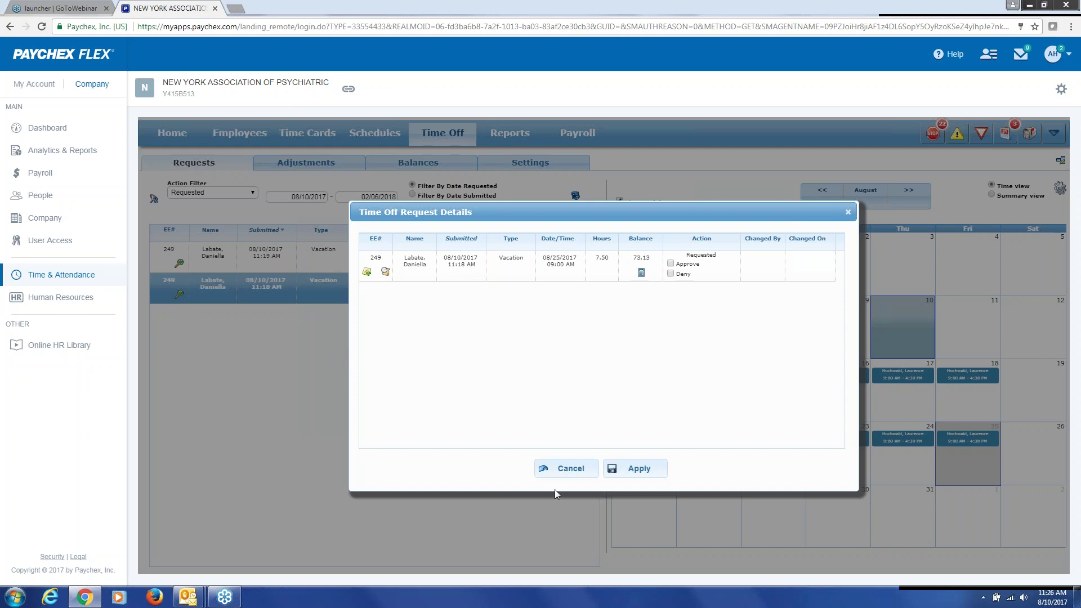
click(566, 469)
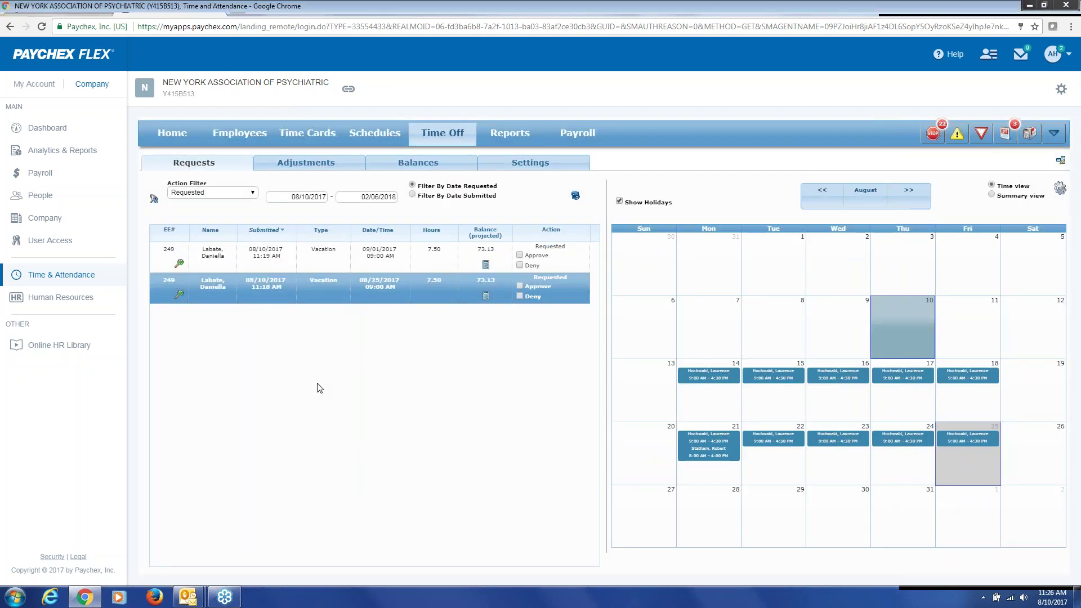
Review the selected employee's time off adjustments and balances, and return to the time off requests.
click(319, 163)
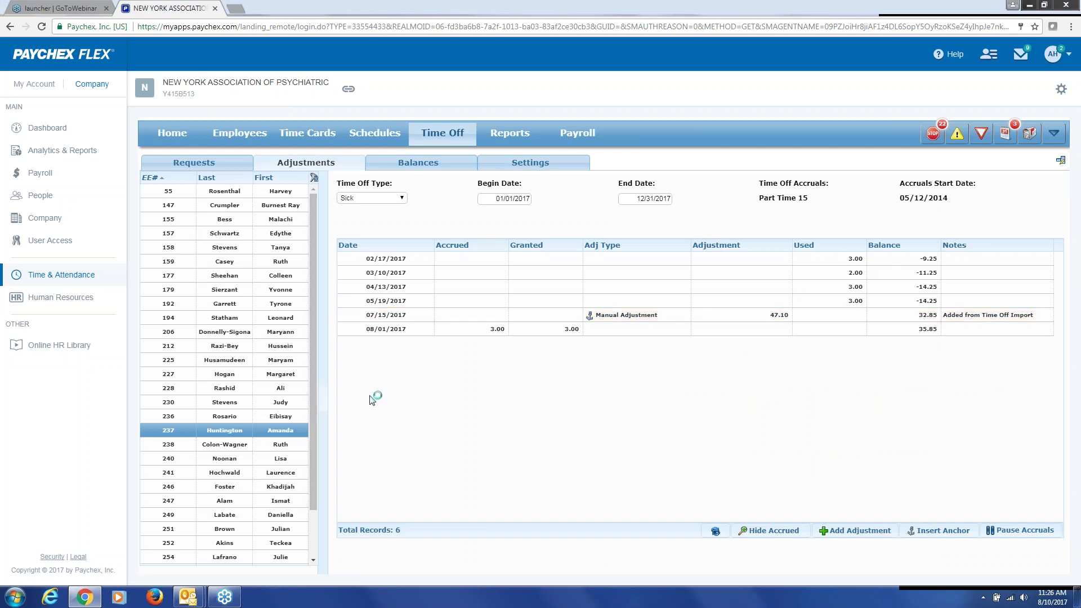
click(440, 164)
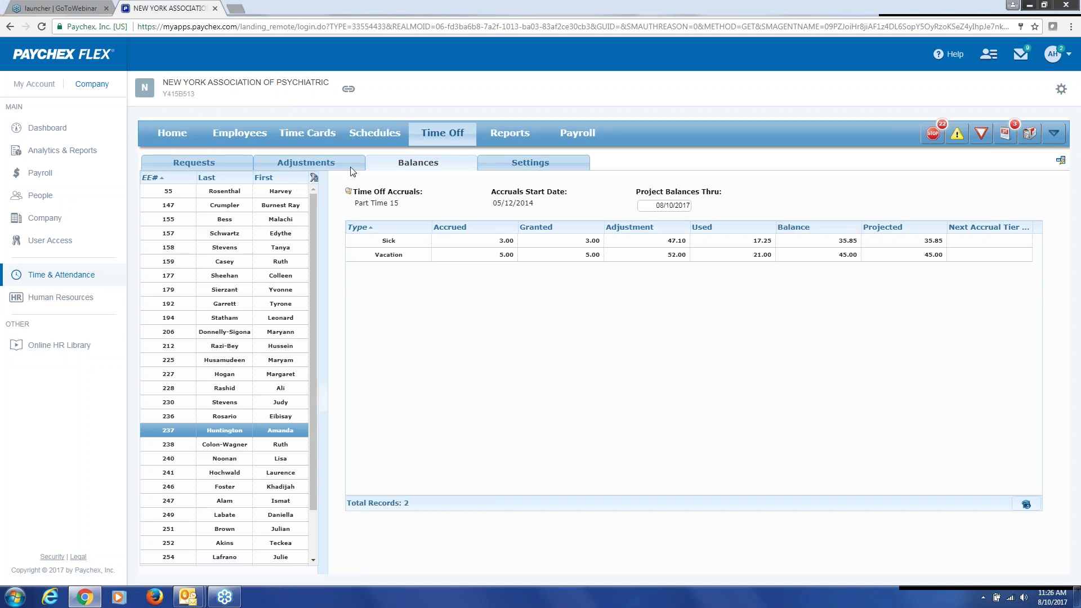
click(307, 163)
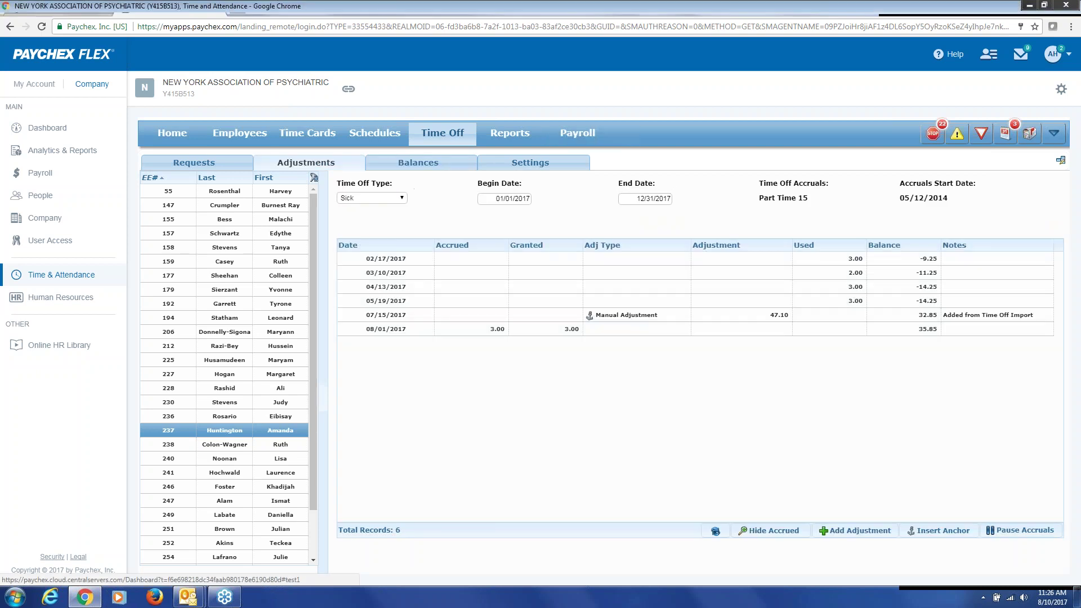
click(194, 163)
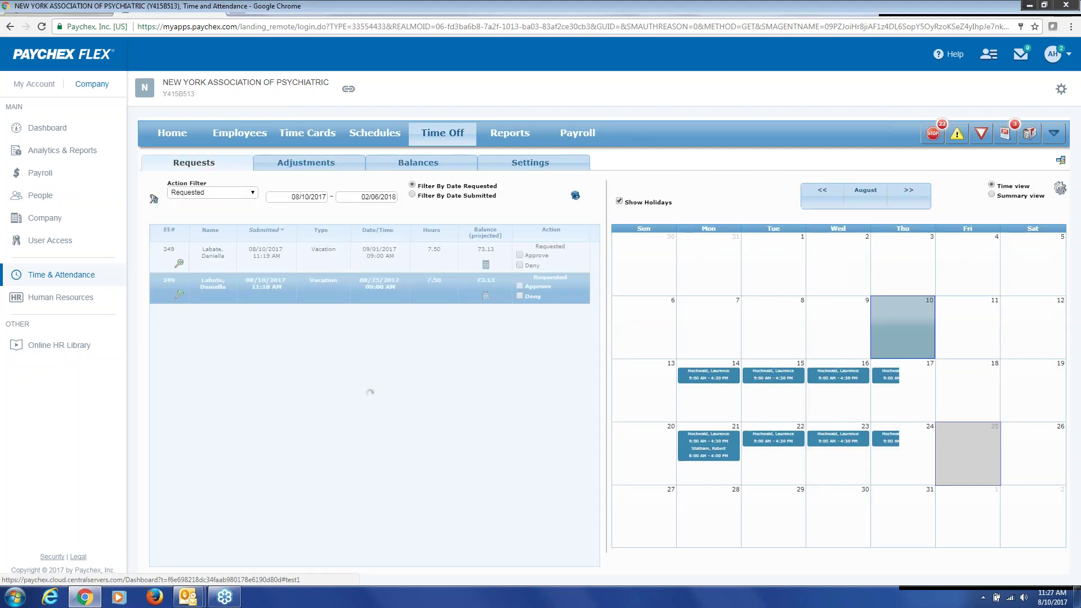
click(1043, 5)
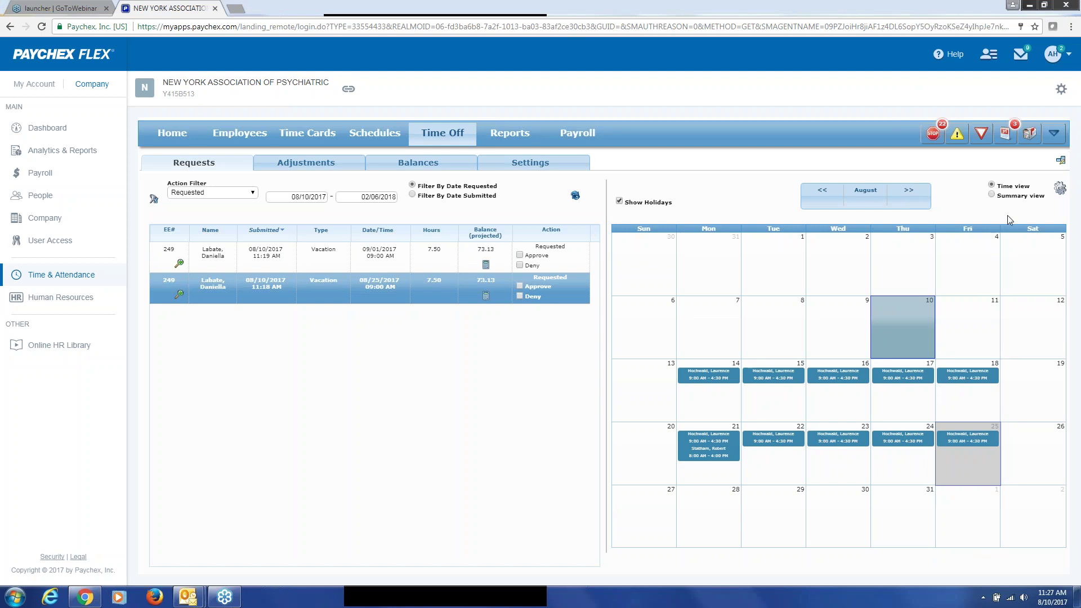
Browse the time off calendar from August through November and back, and compare its summary view with the time view.
click(919, 202)
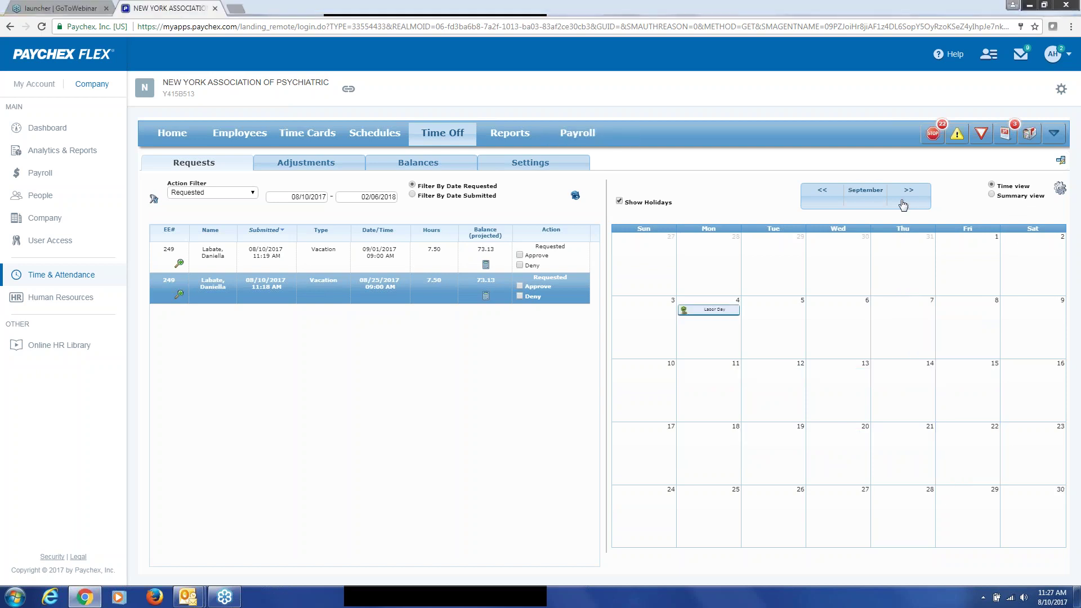
click(904, 203)
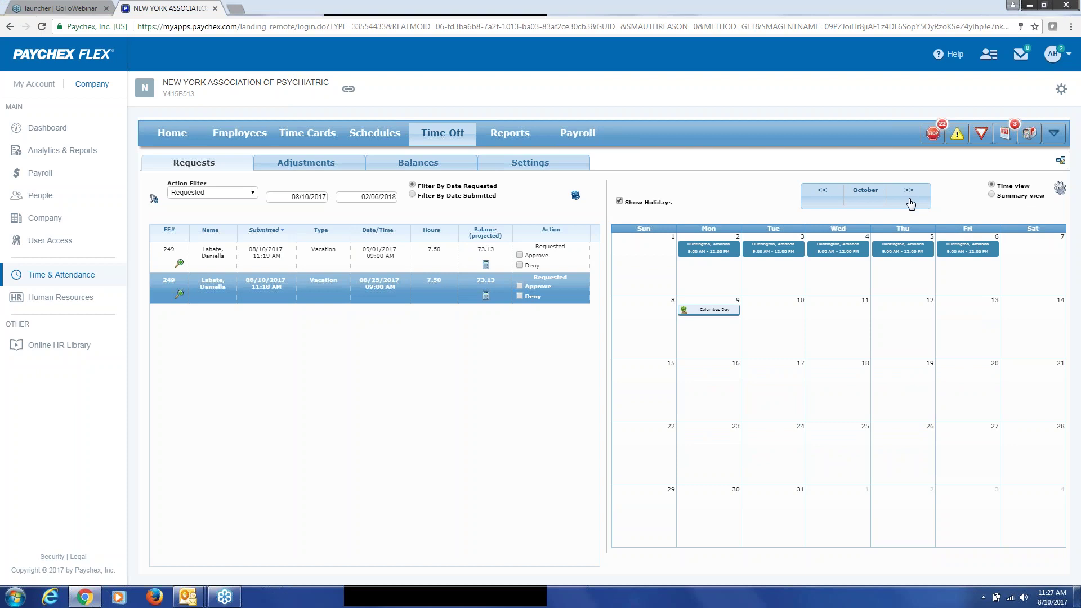
click(911, 203)
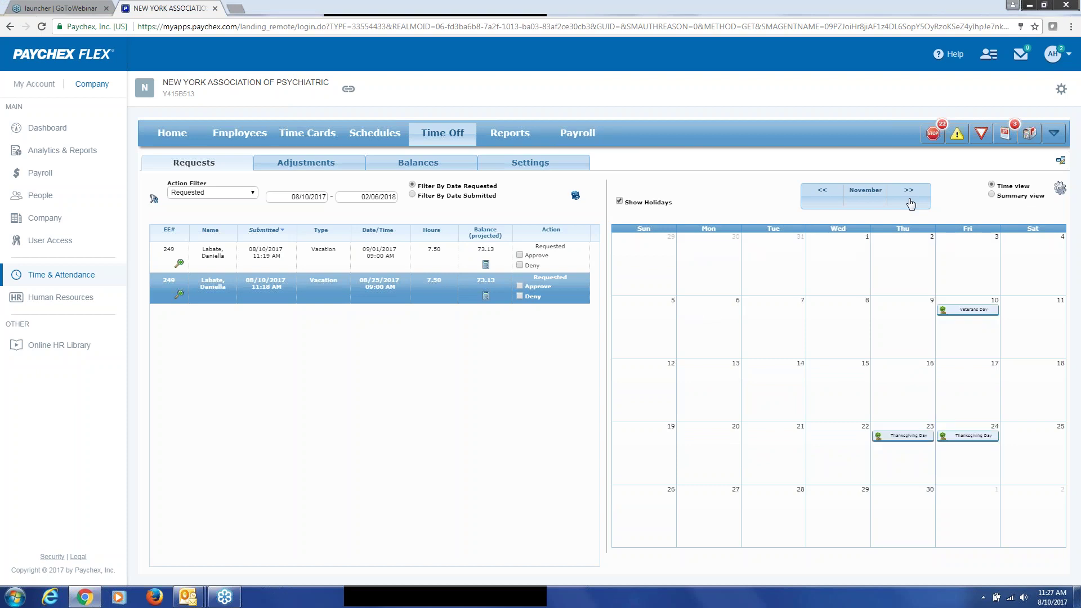
click(817, 194)
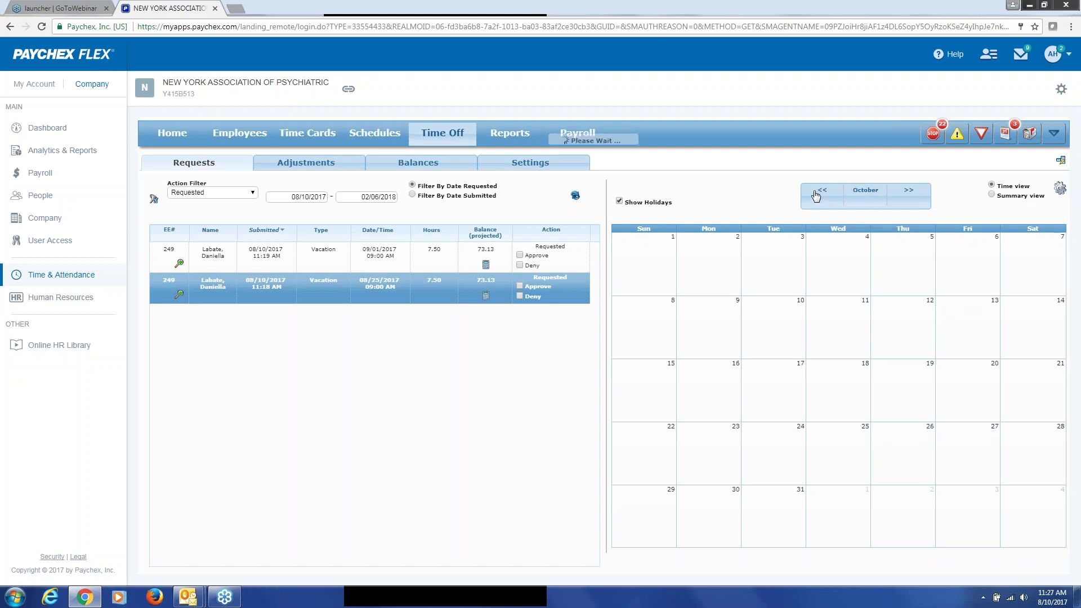
click(816, 194)
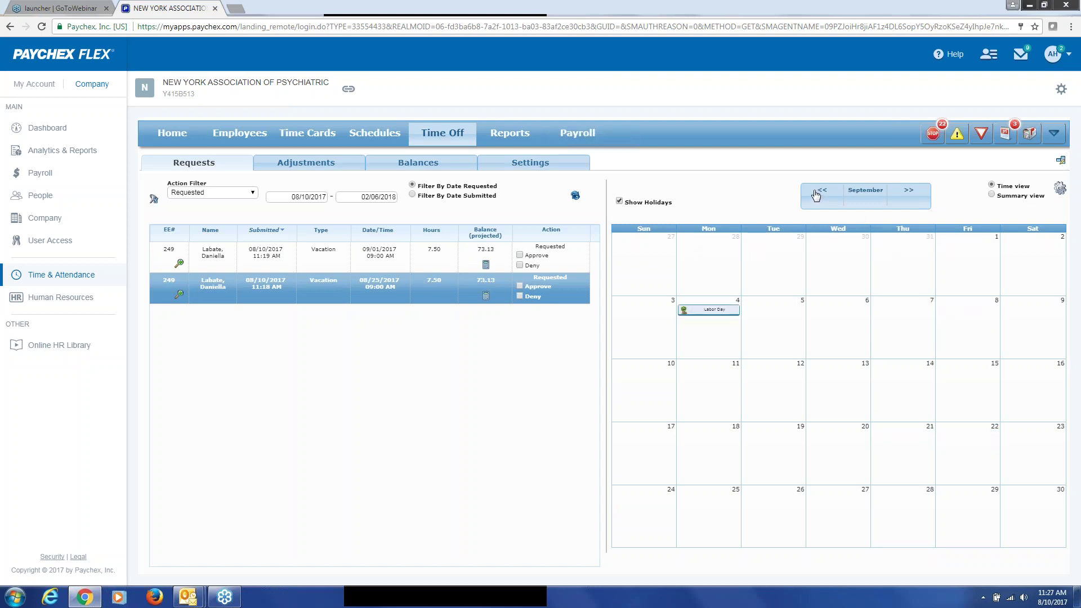
click(816, 194)
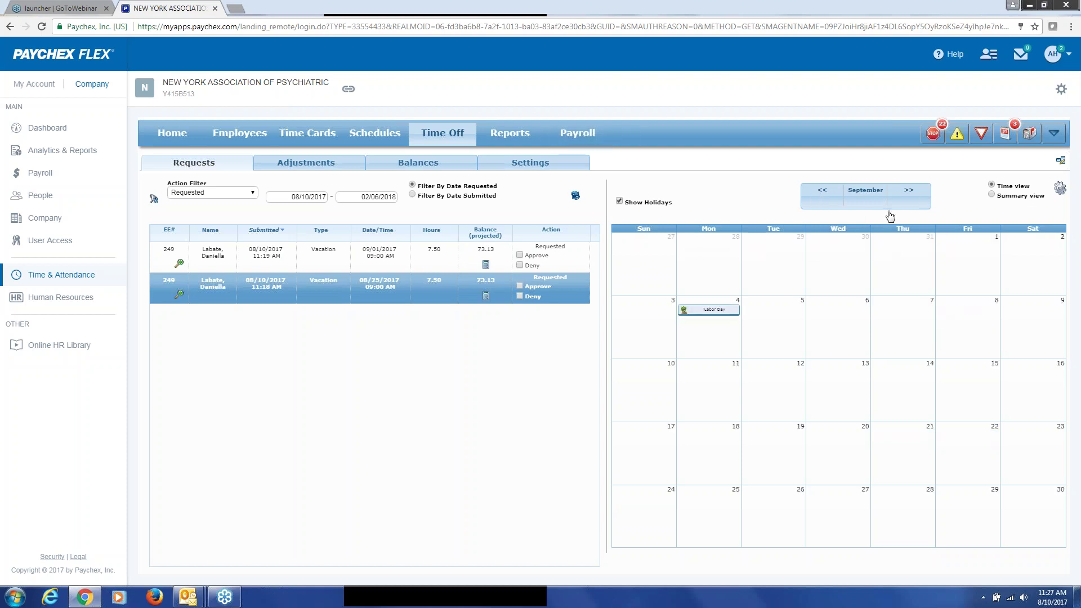
click(995, 196)
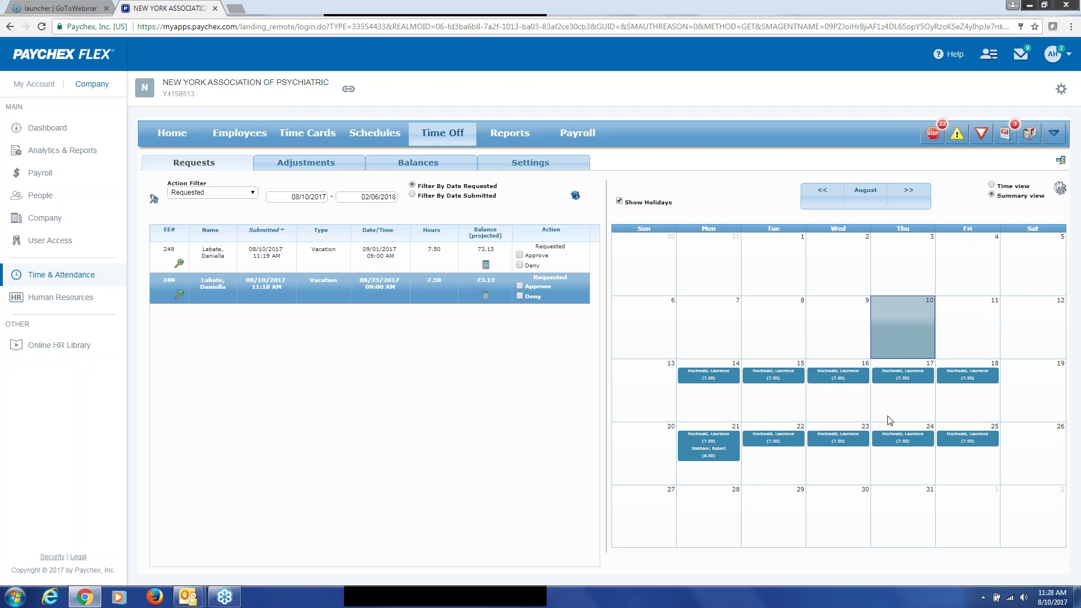
click(991, 185)
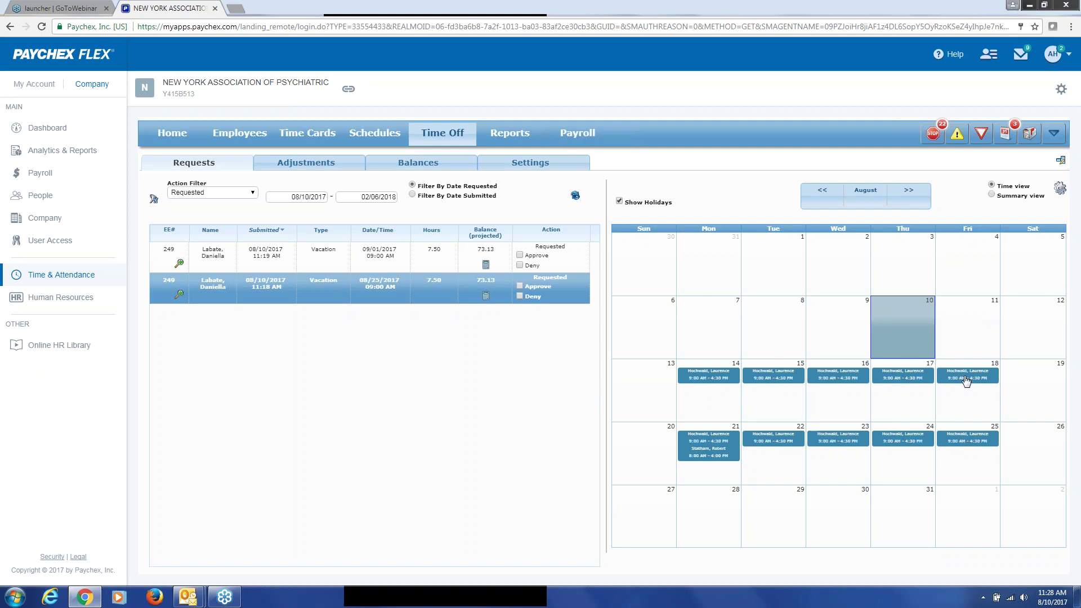
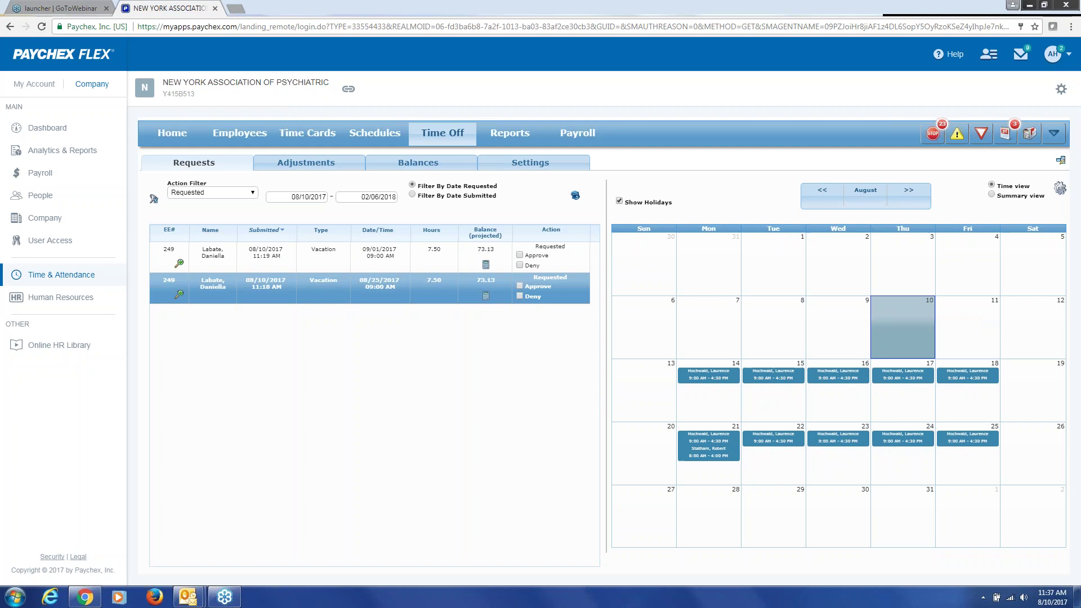
In the previous pay period's time card, change the 07/17/2017 10:00 PM shift's Level 1 and labor distribution to 201 OMH PEER BRIDGER.
click(292, 133)
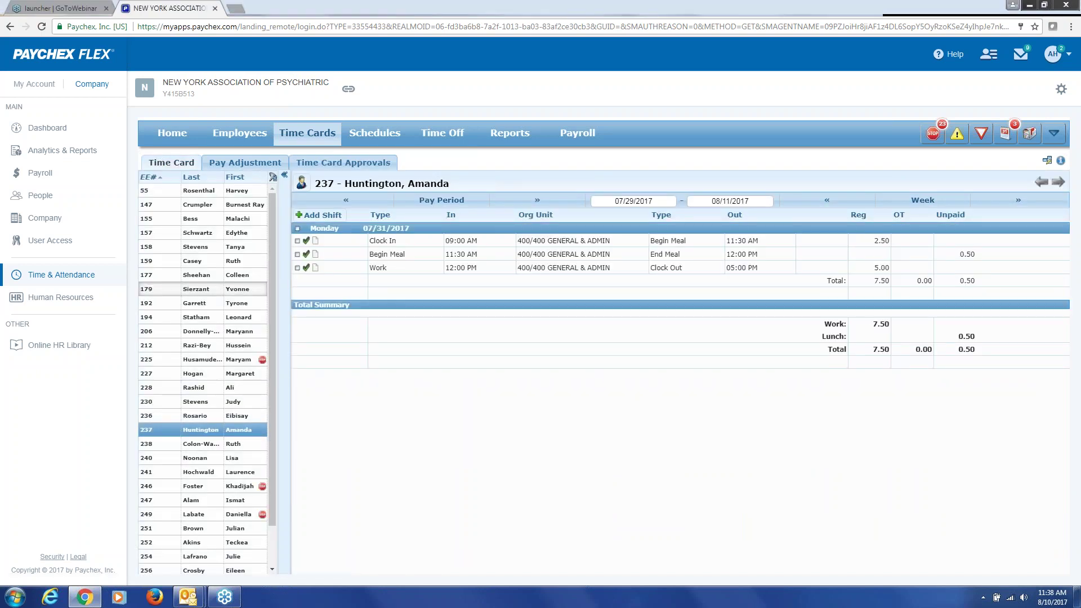
click(373, 204)
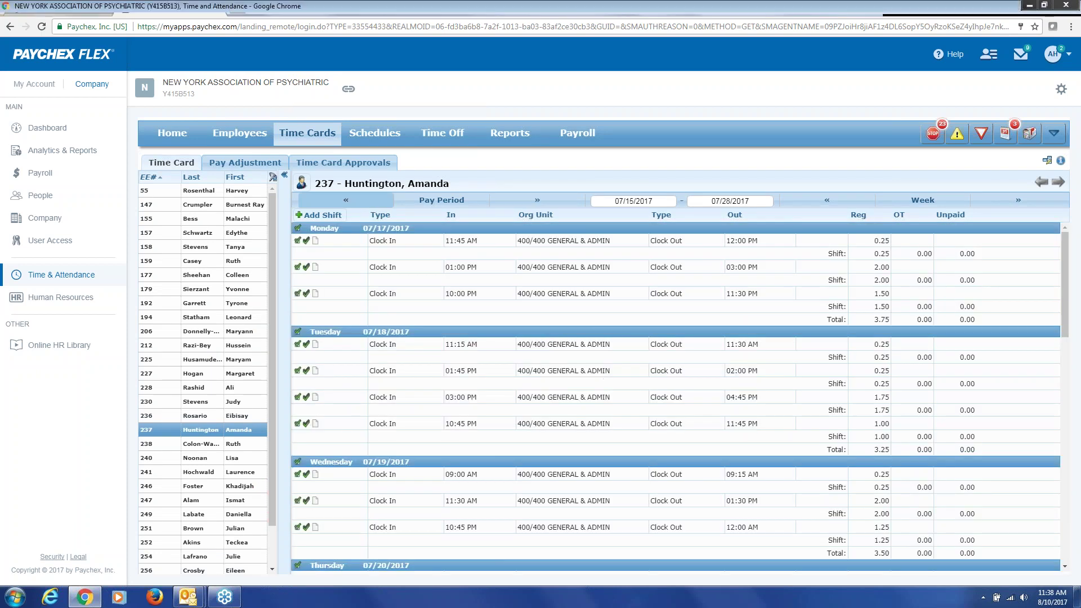
click(588, 293)
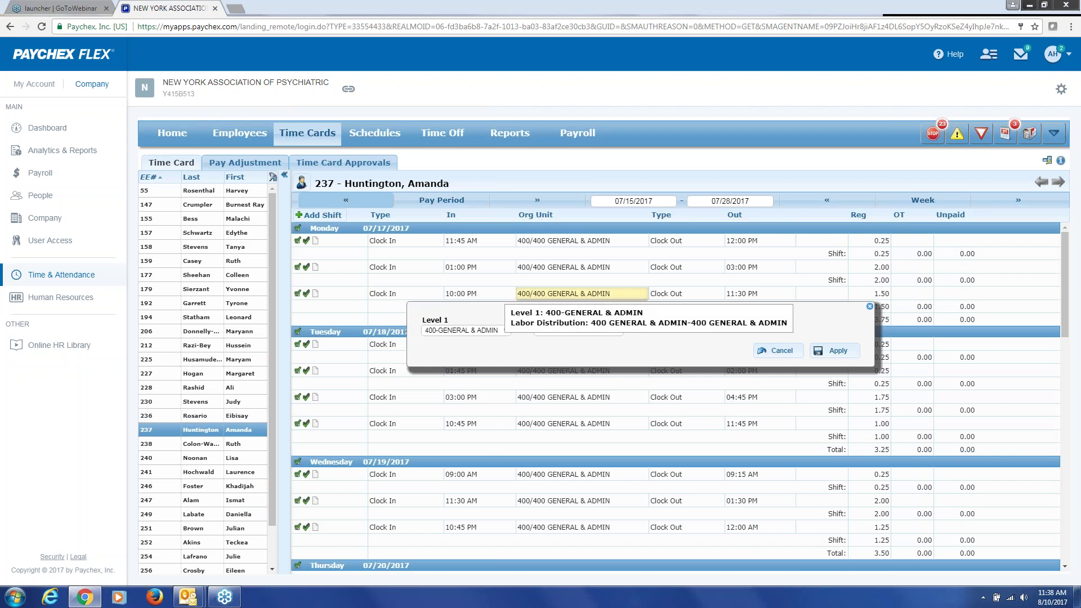
click(466, 330)
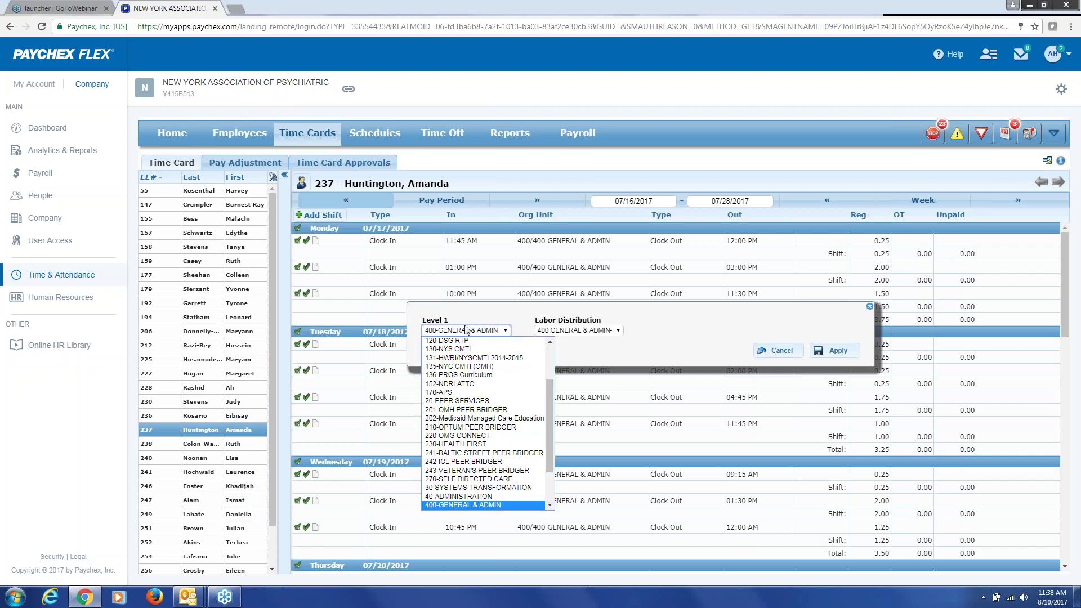
click(481, 412)
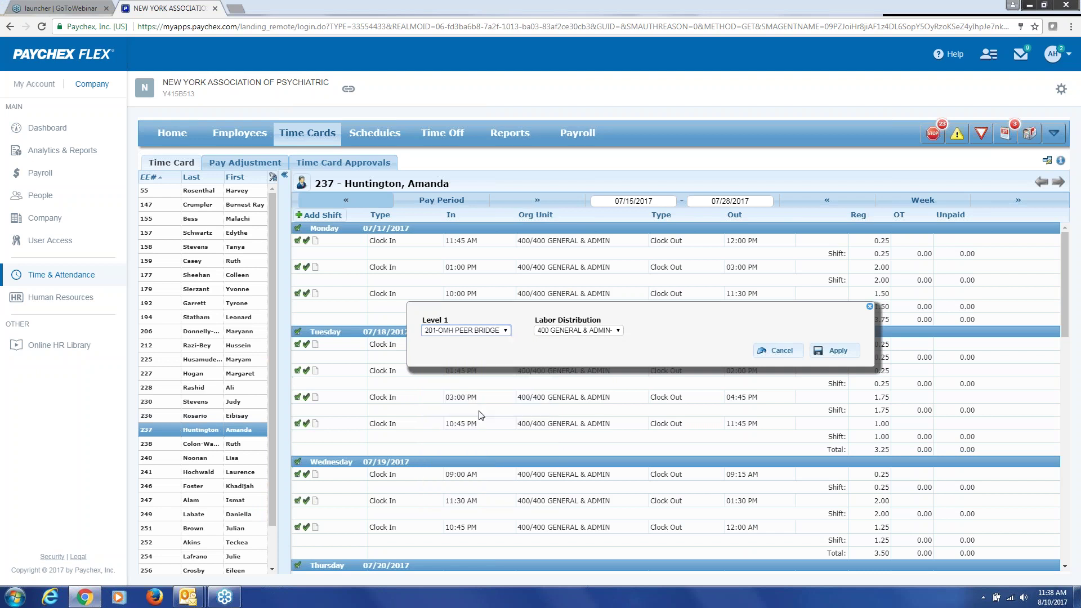
click(600, 332)
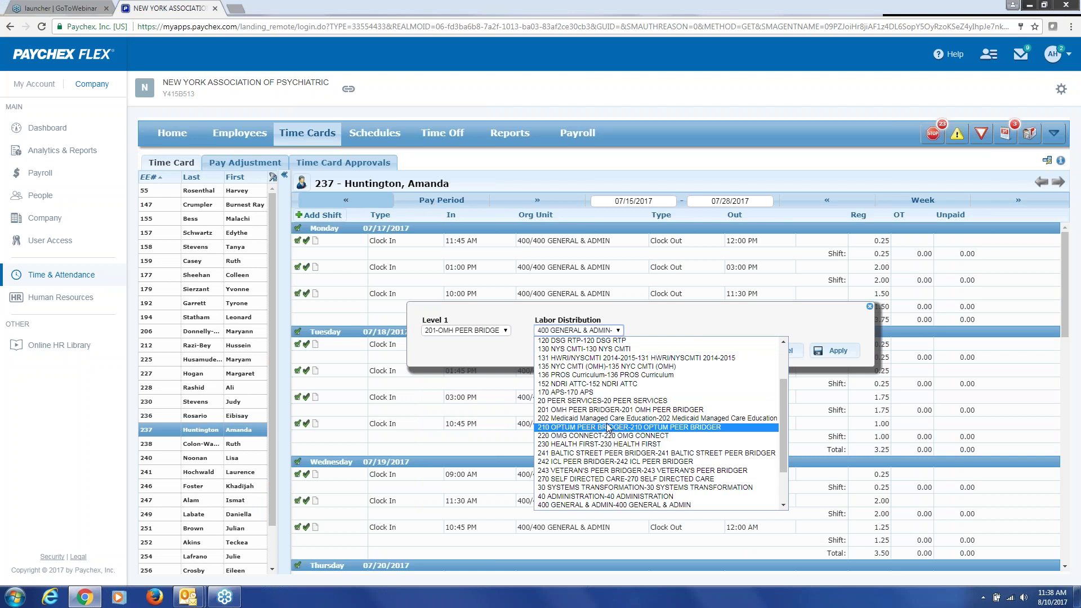
scroll(608, 428, up, 3)
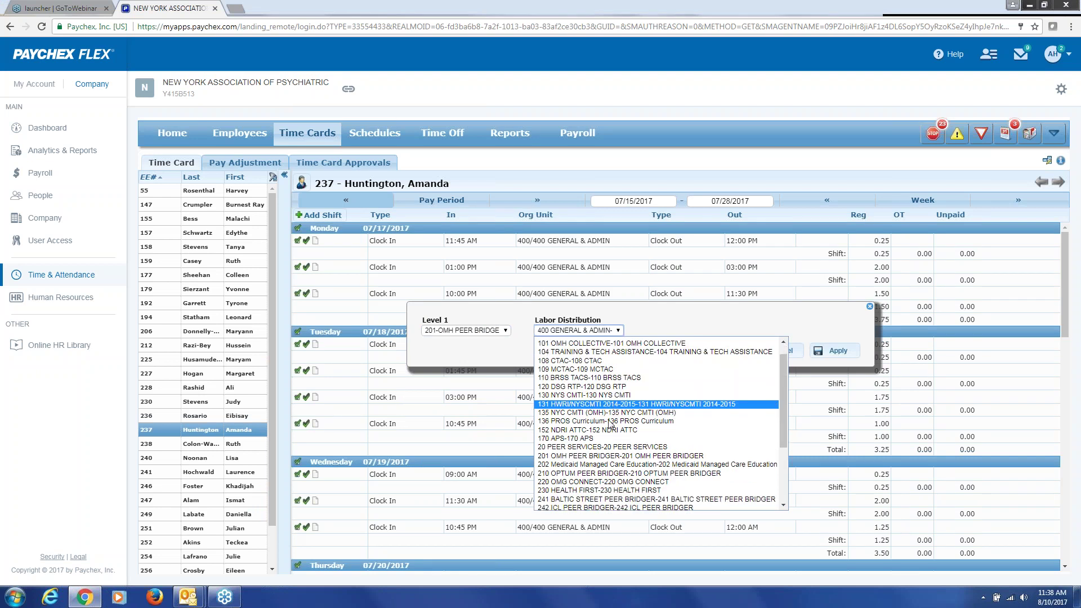
scroll(609, 427, down, 4)
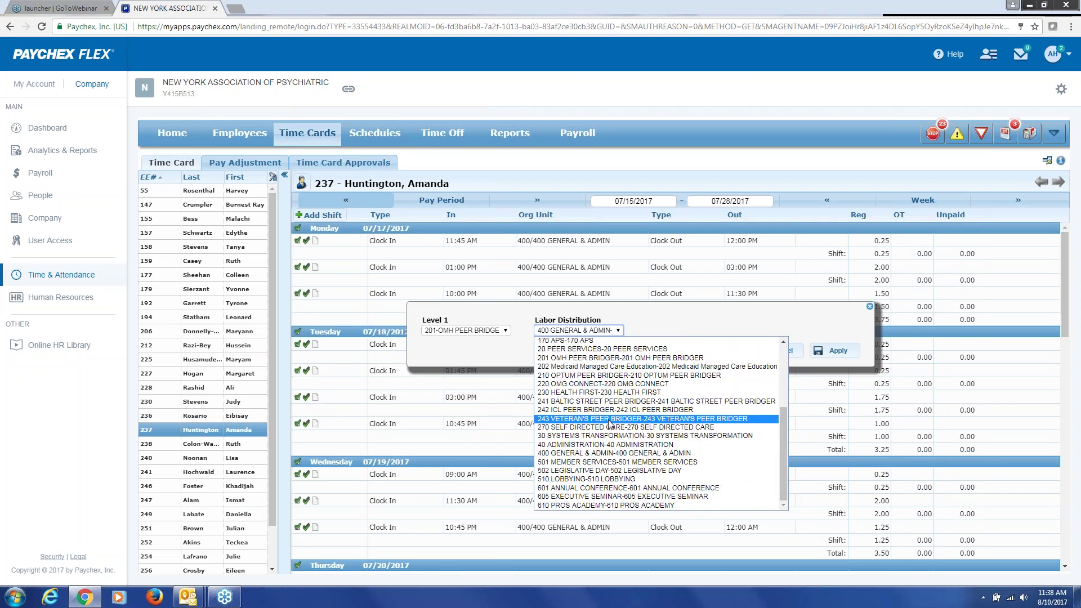
click(600, 359)
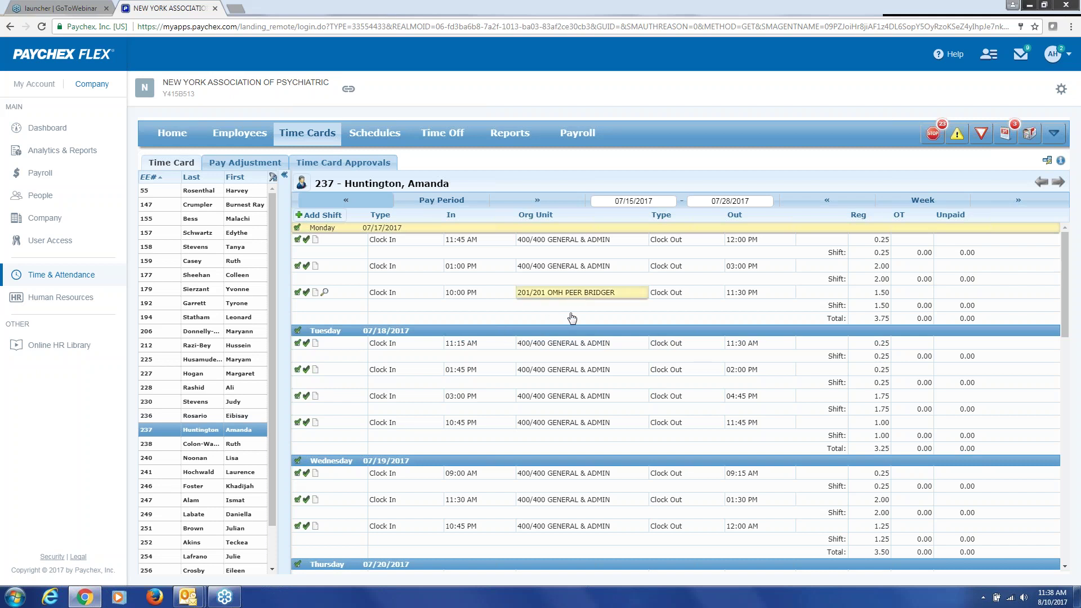
Check the org unit assignments of the Tuesday 01:45 PM and Monday 10:00 PM shifts without applying any change.
click(563, 369)
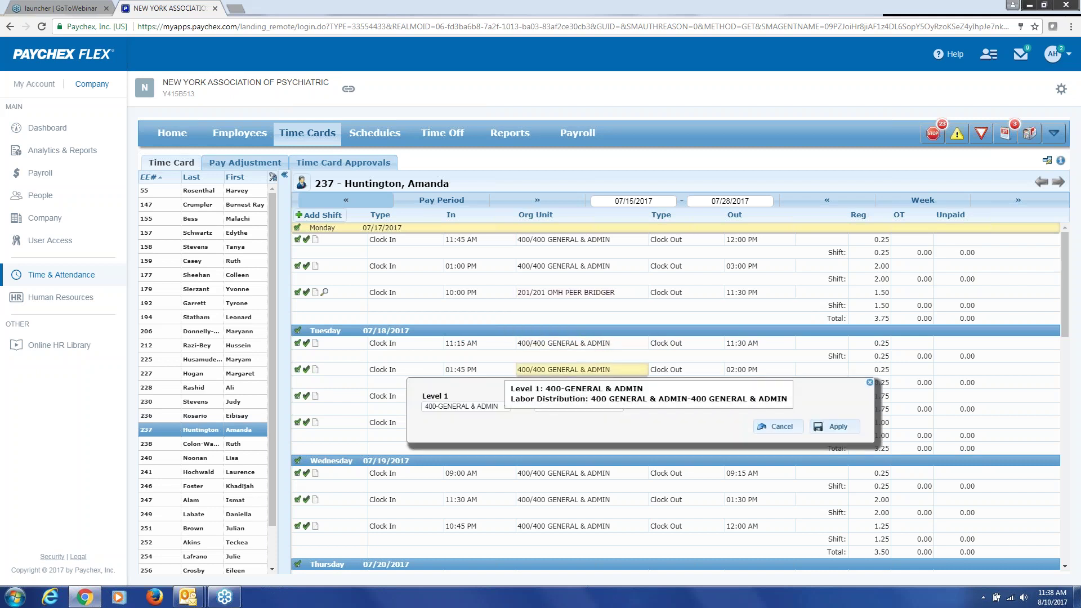
click(563, 292)
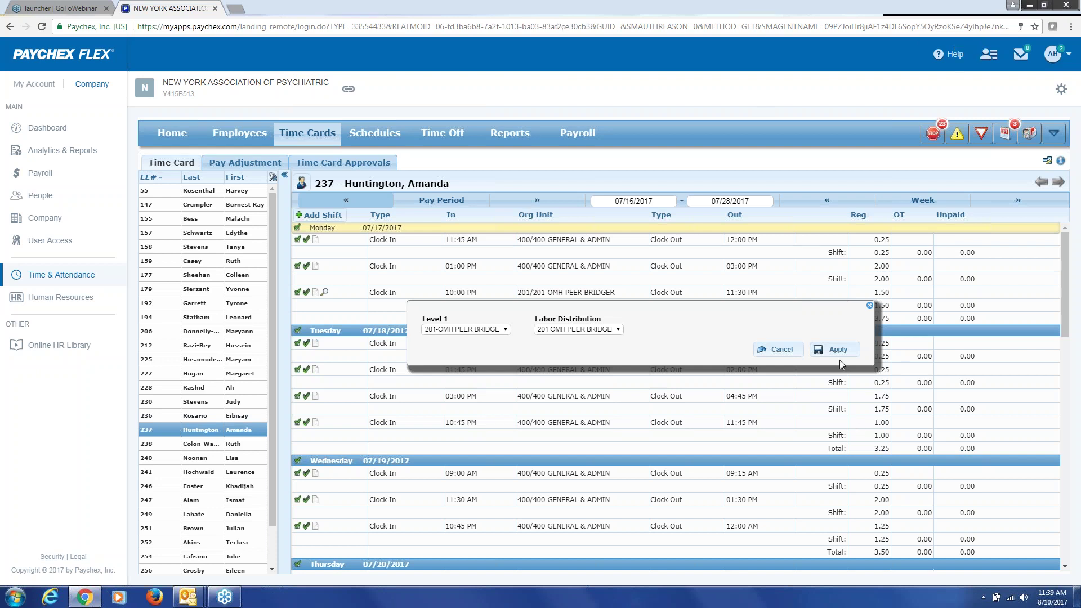
click(781, 350)
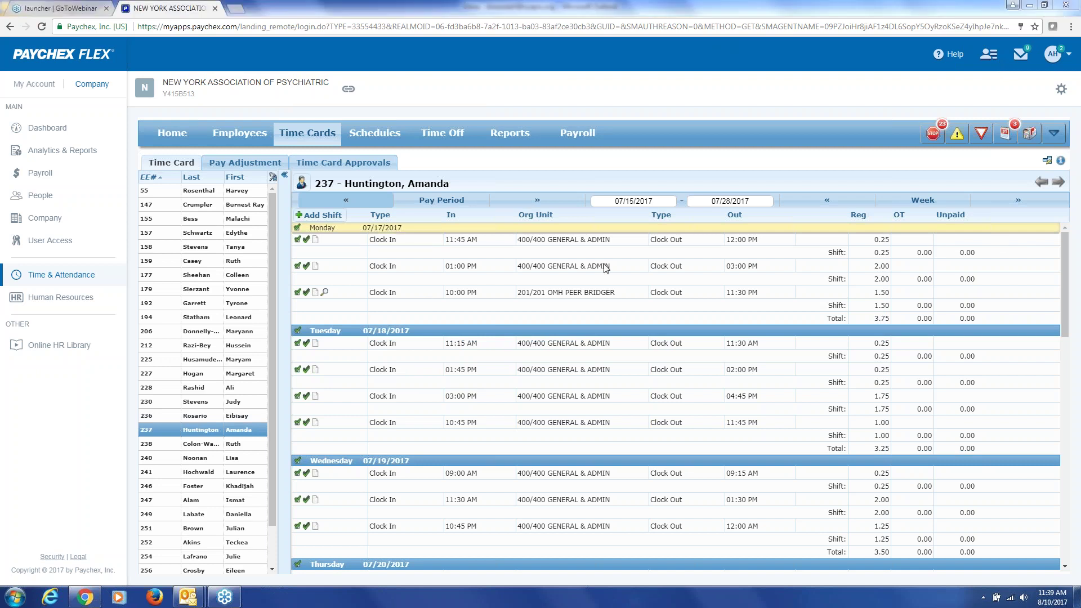
Set the Monday 07/17/2017 10:00 PM shift's Level 1 to 400-GENERAL & ADMIN and its labor distribution to 400 GENERAL & ADMIN.
click(576, 297)
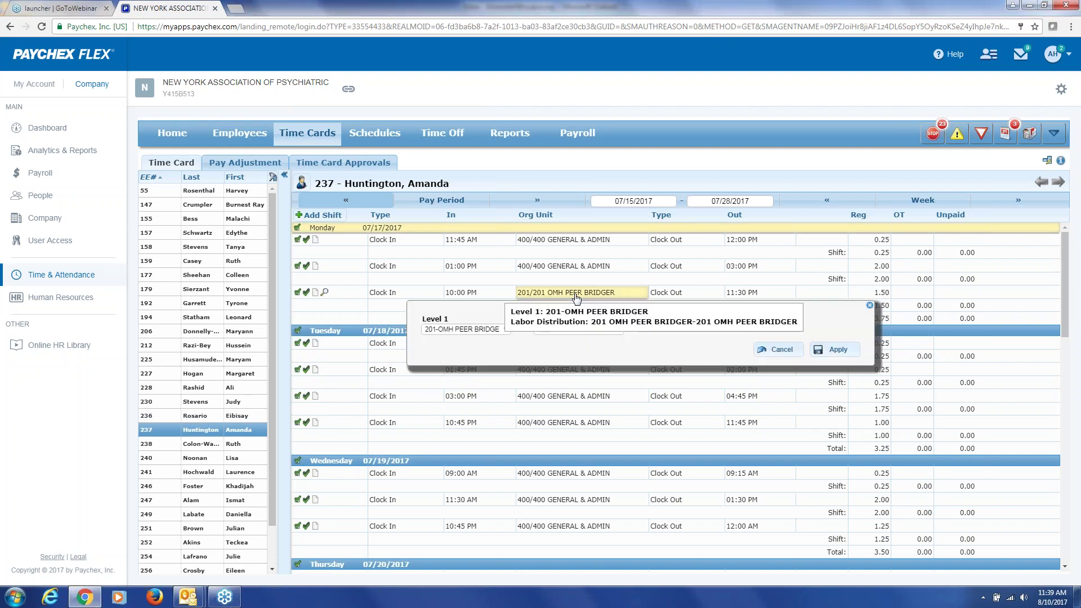
click(484, 331)
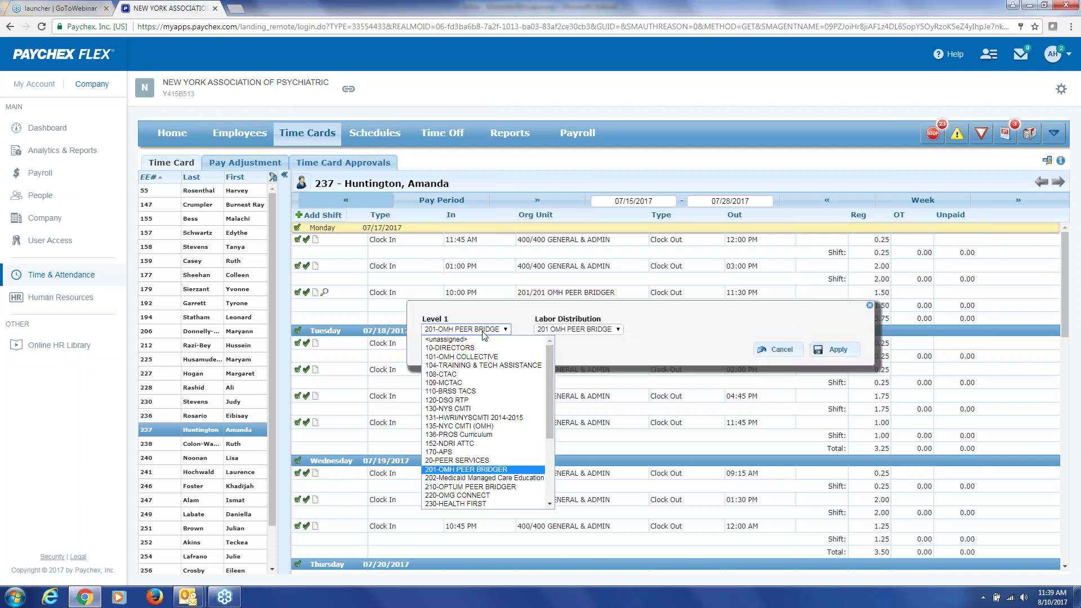
scroll(495, 417, down, 3)
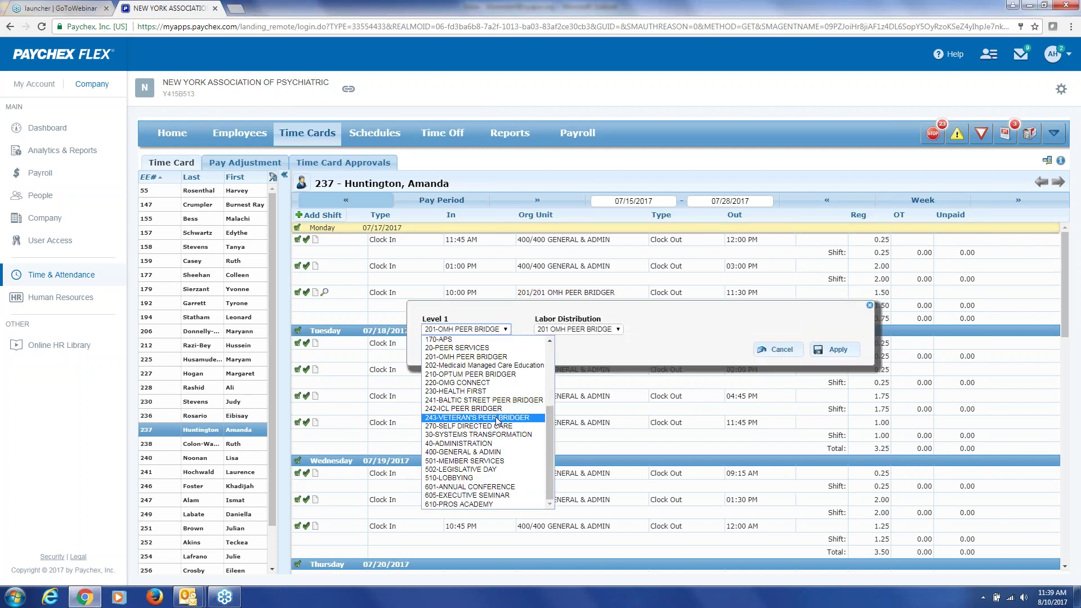
click(488, 451)
click(587, 330)
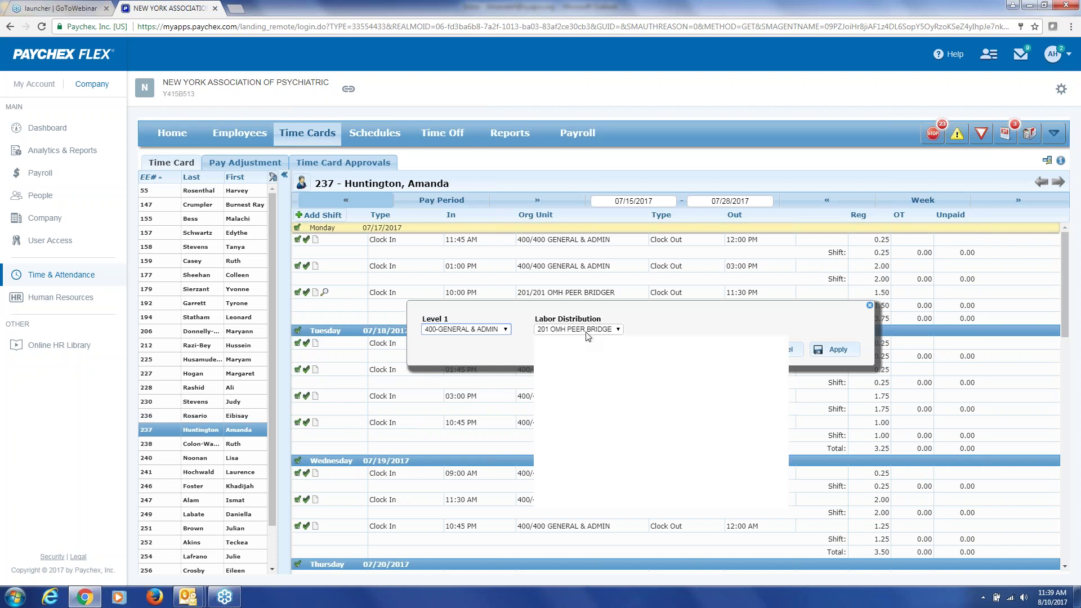
scroll(591, 454, down, 2)
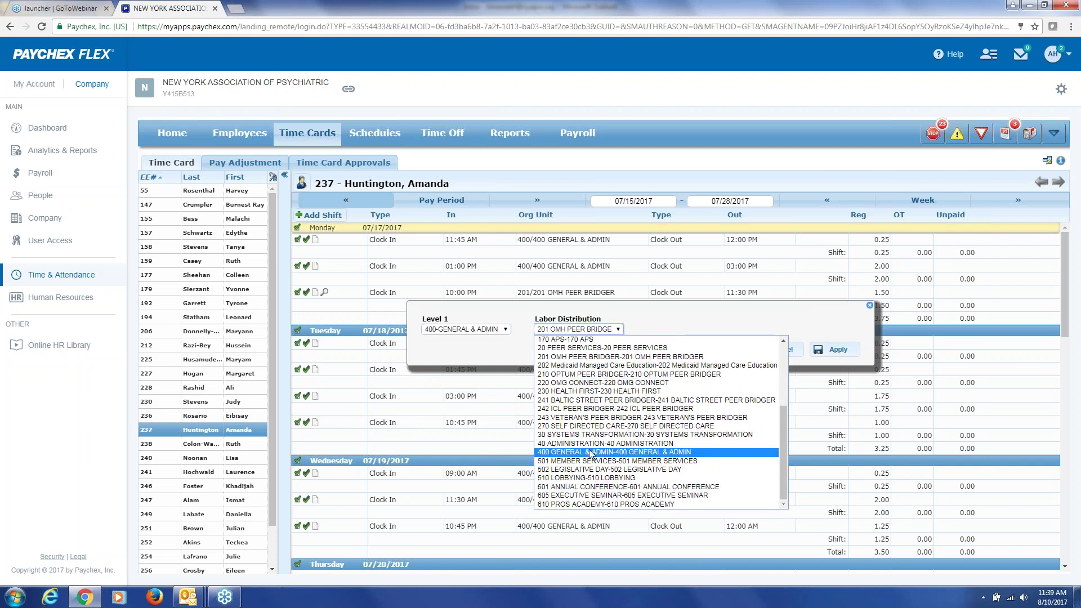
click(590, 452)
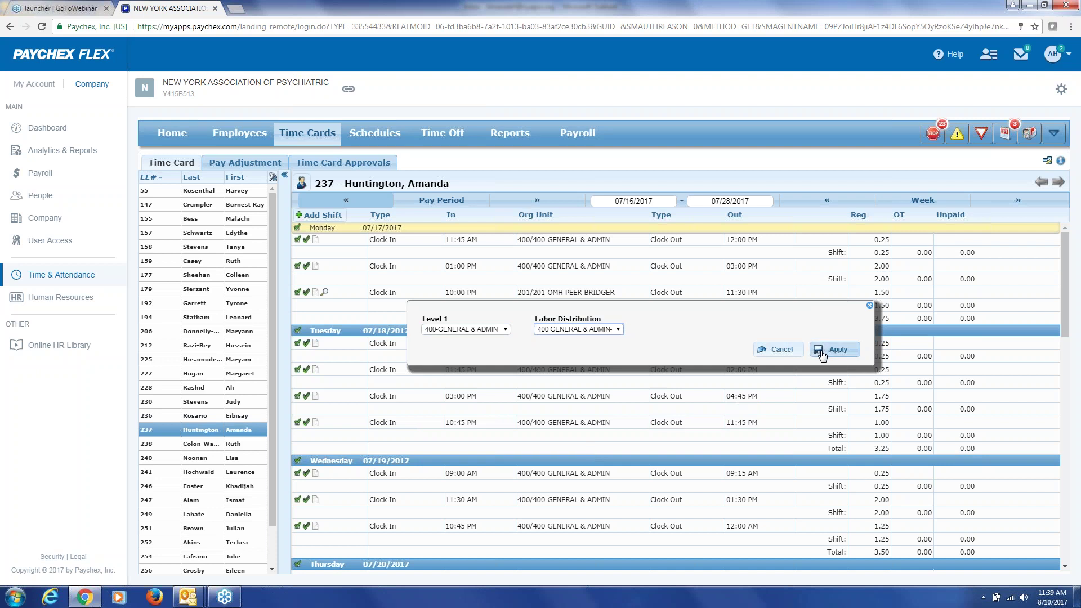
click(842, 358)
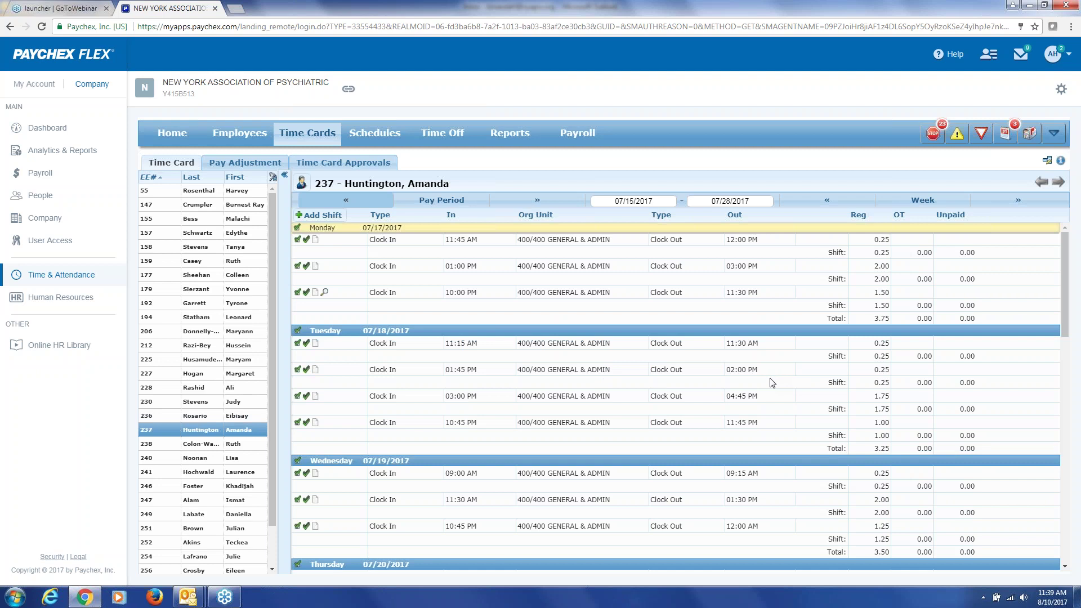
mouse_move(753, 403)
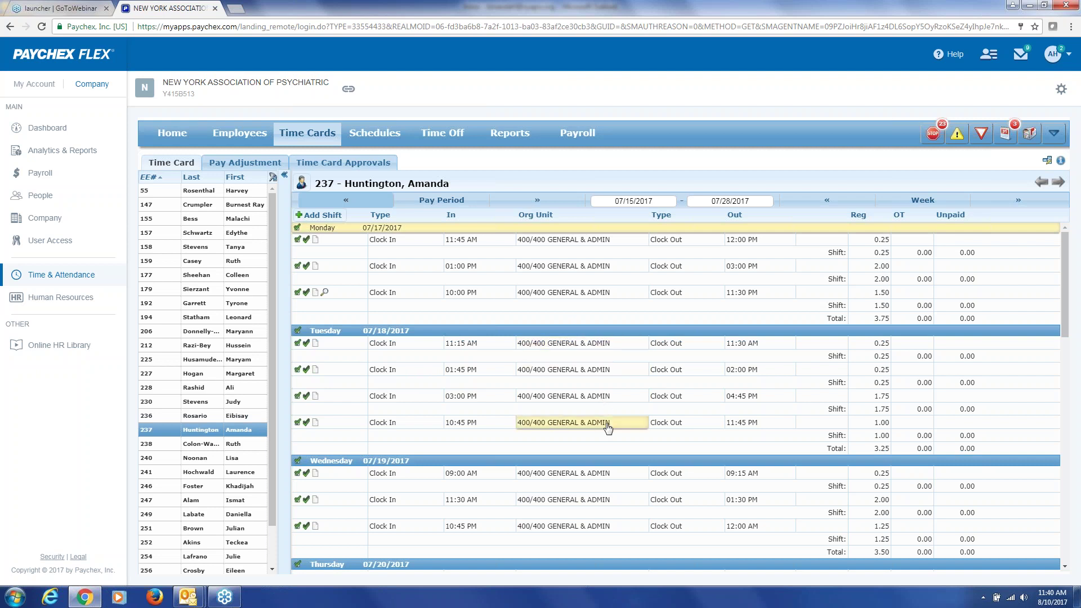
mouse_move(608, 429)
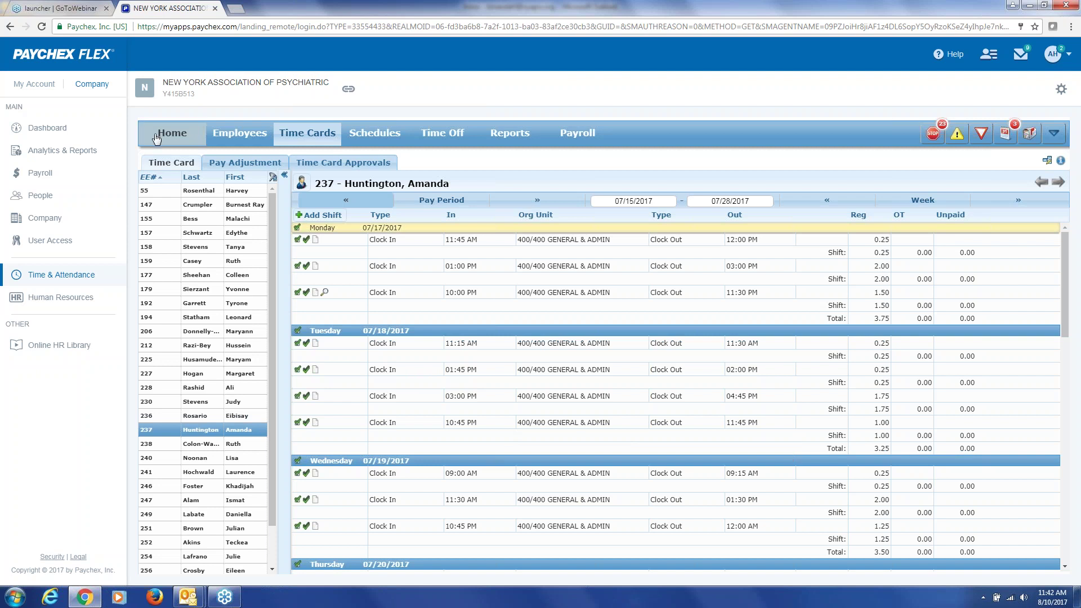
Look through all the quick reports in Analytics & Reports, view the full list of accounting reports, and return to Time & Attendance.
click(89, 152)
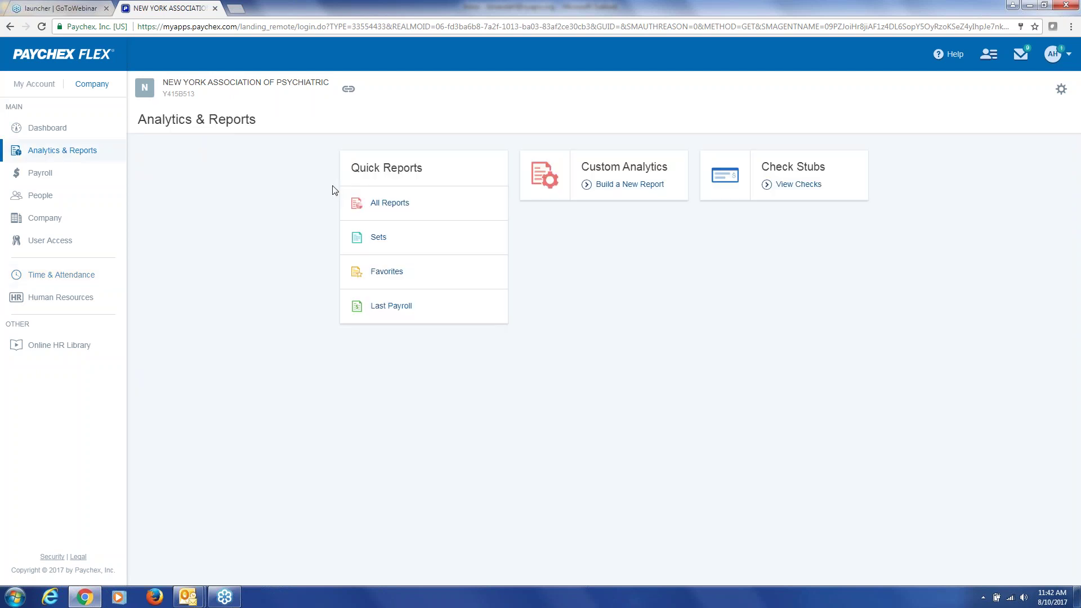
click(406, 205)
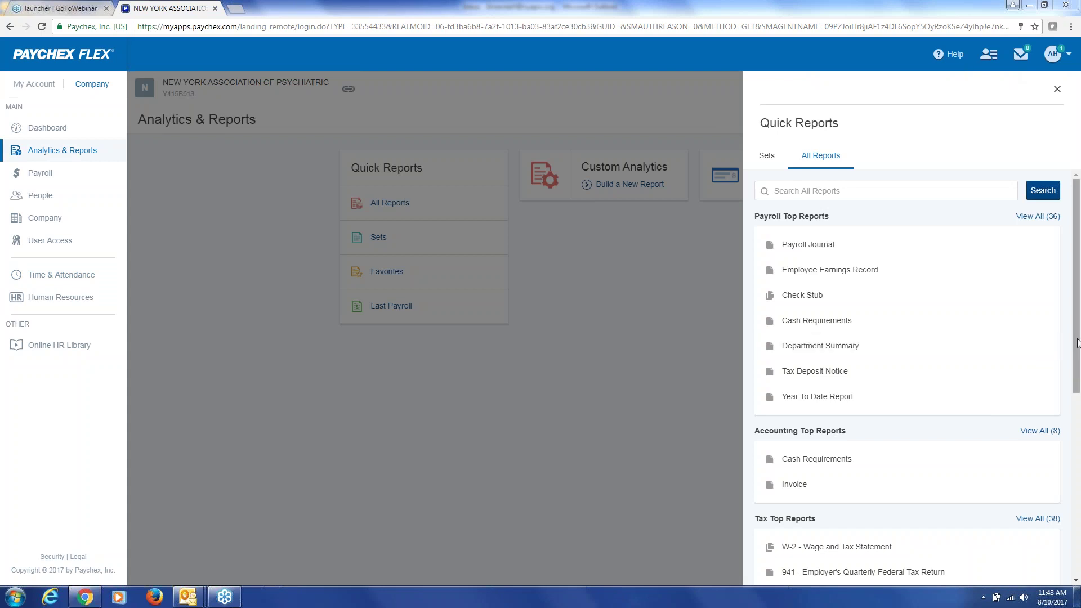
drag(1077, 342, 1079, 541)
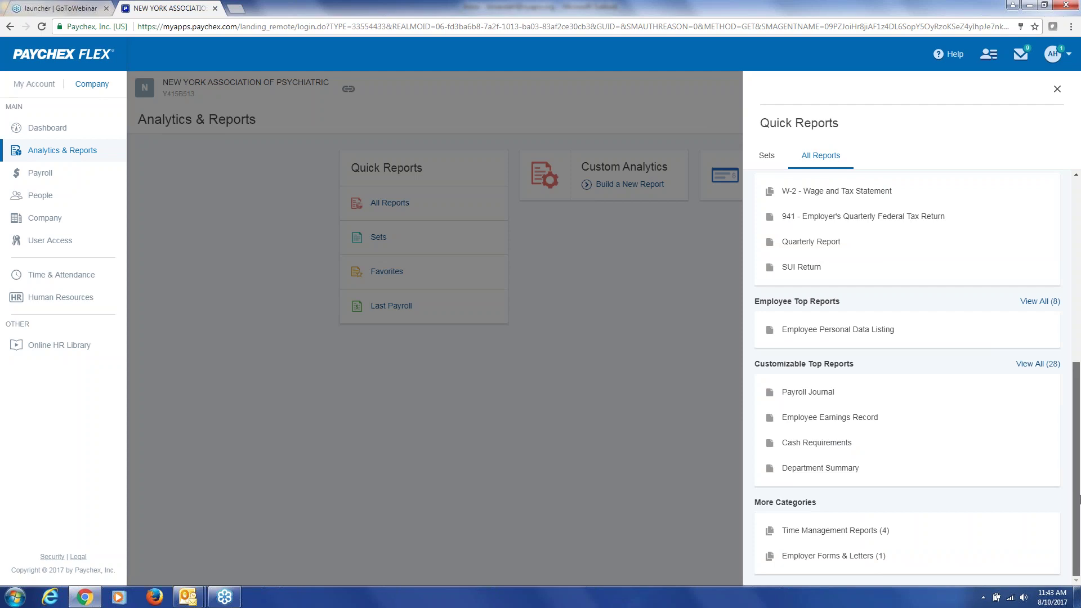
drag(1079, 498, 1079, 314)
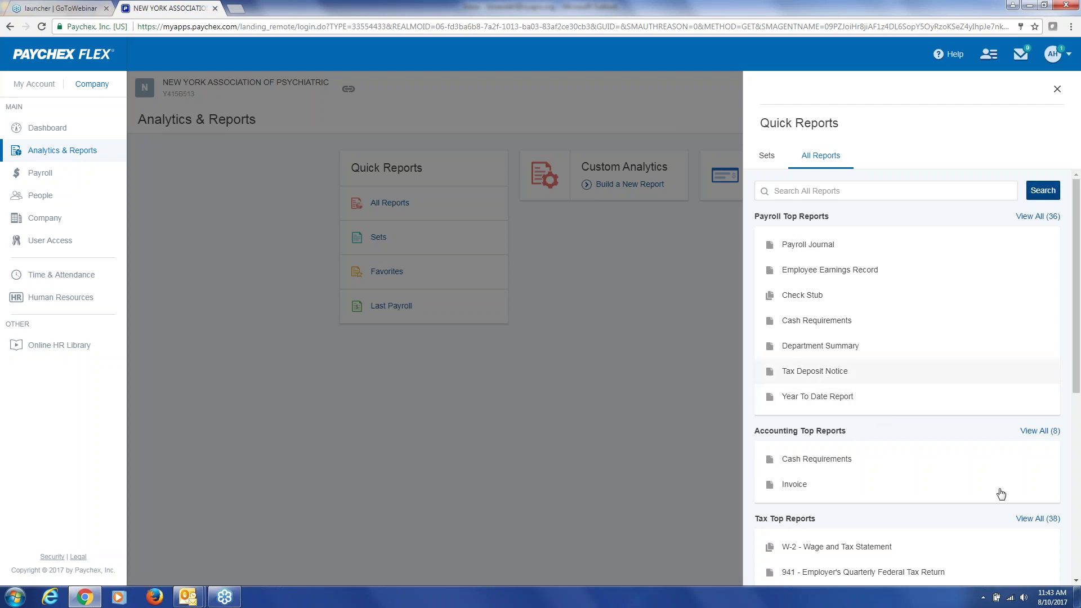
click(1040, 459)
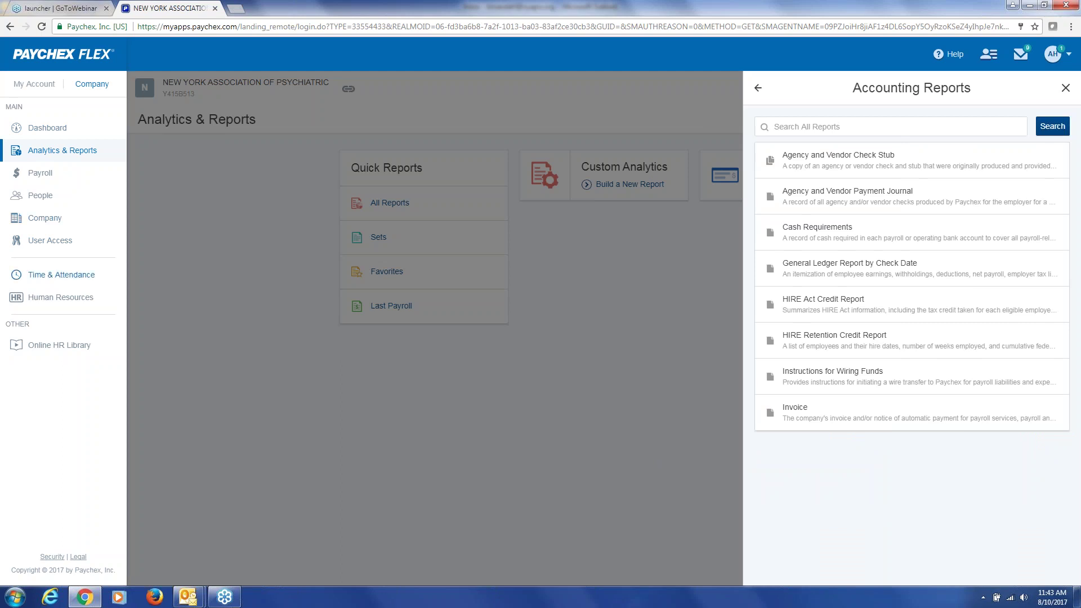
click(38, 274)
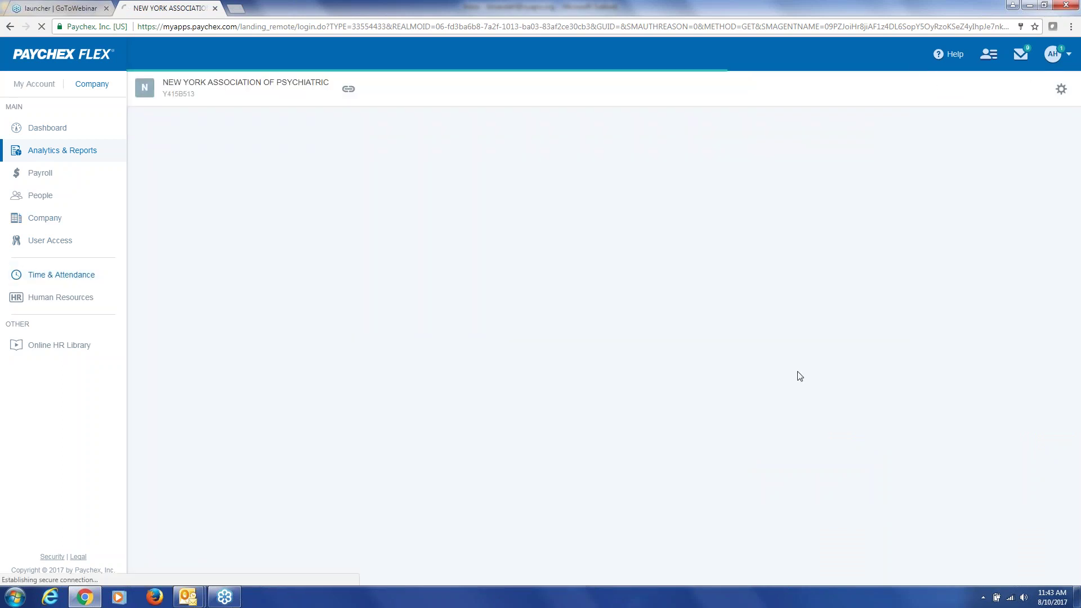